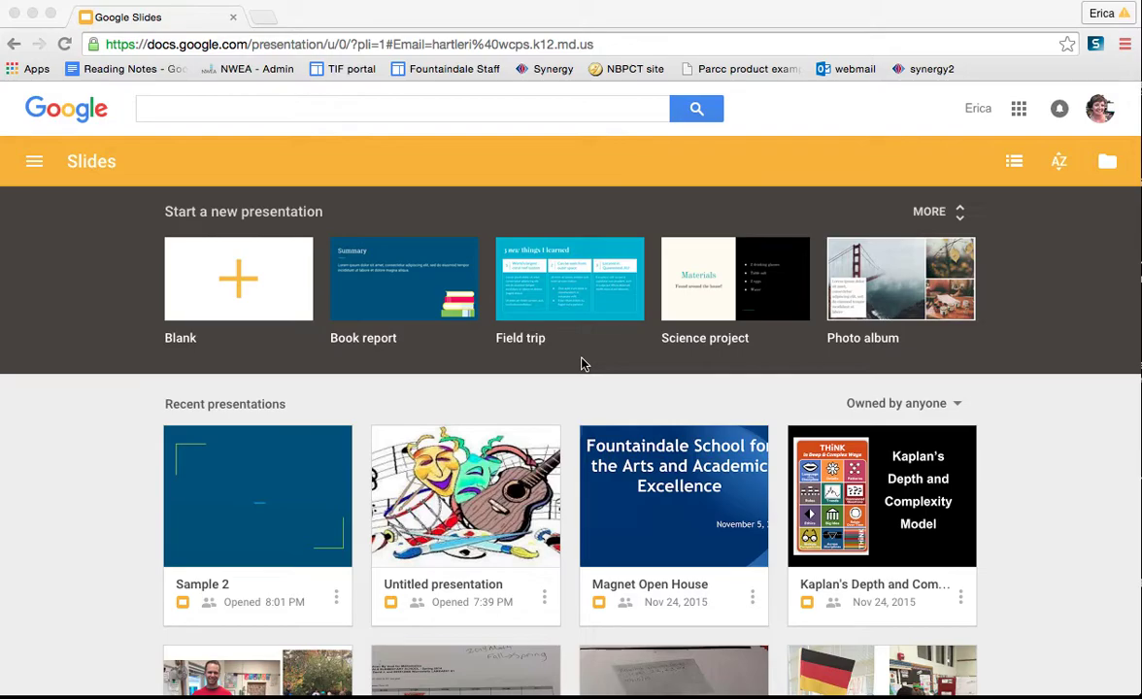
Open the Sample 2 presentation from the recent presentations
scroll(582, 364, "down", 10)
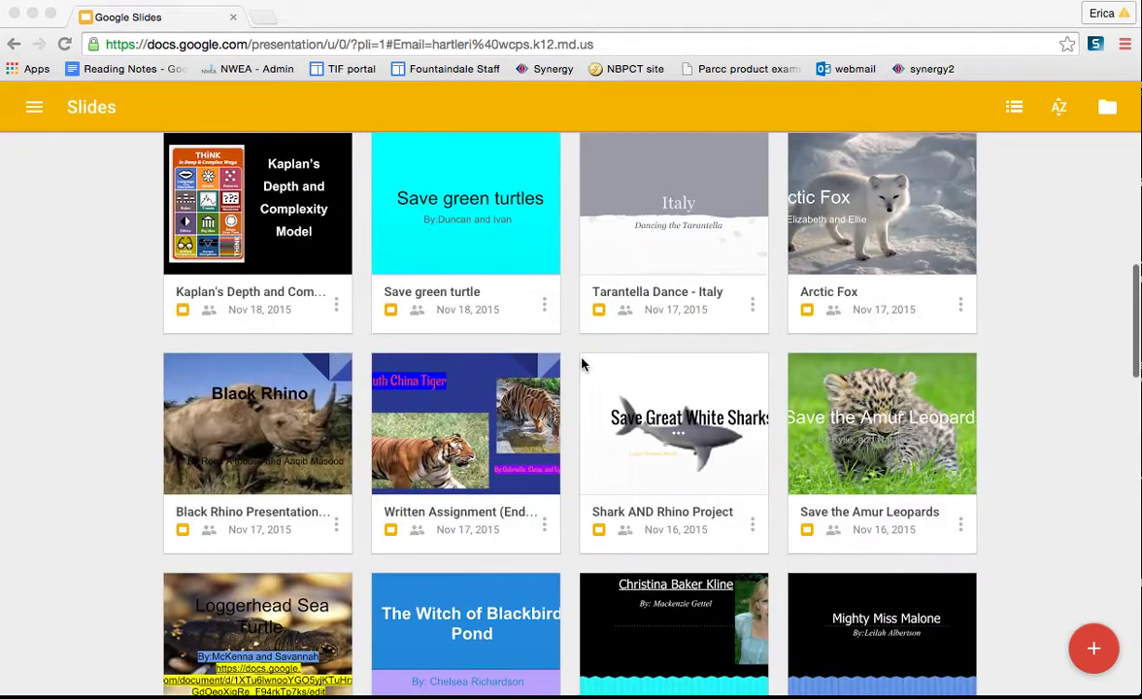
scroll(583, 364, "down", 2)
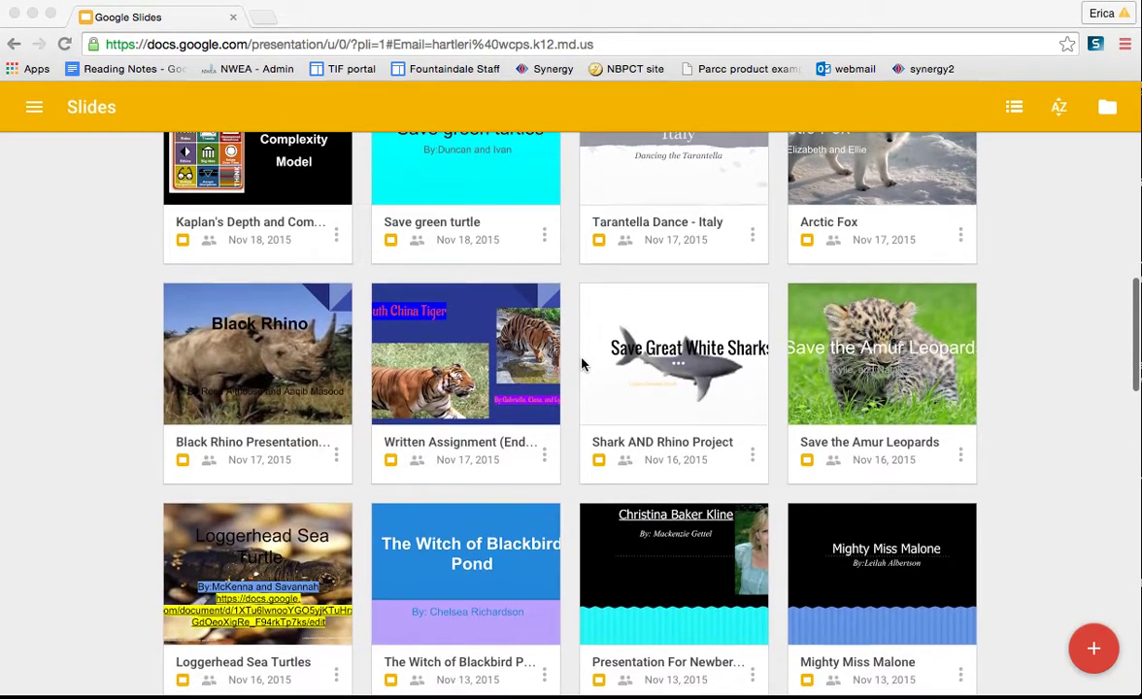
scroll(582, 364, "down", 5)
scroll(583, 364, "up", 15)
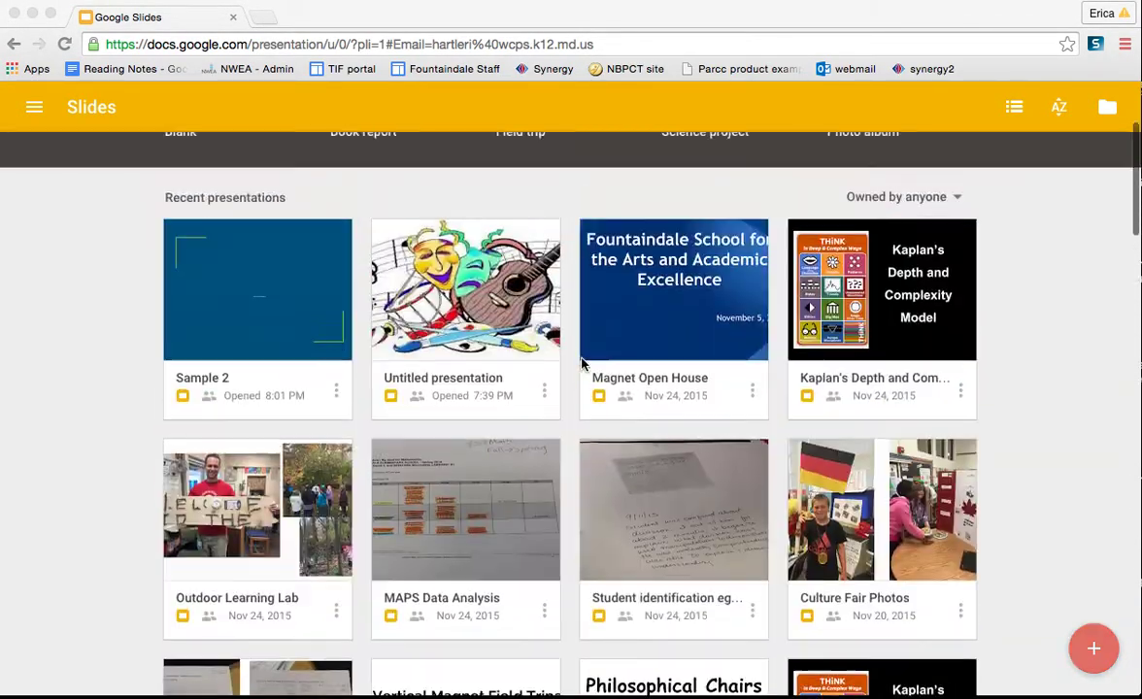
scroll(583, 364, "up", 3)
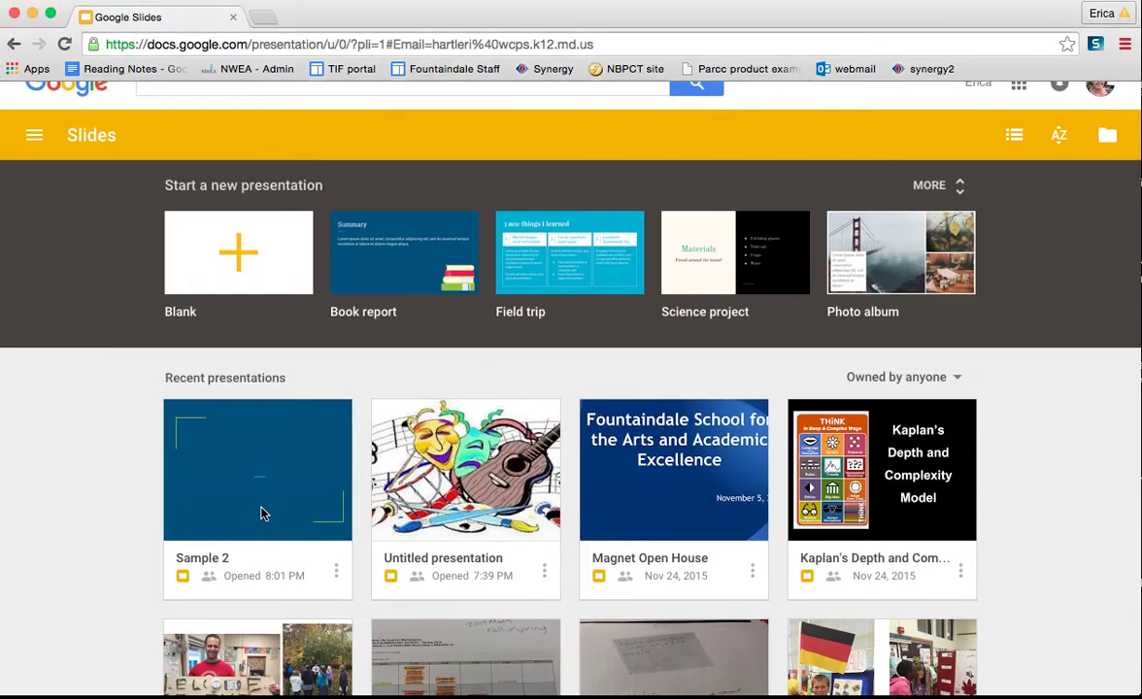
left_click(210, 567)
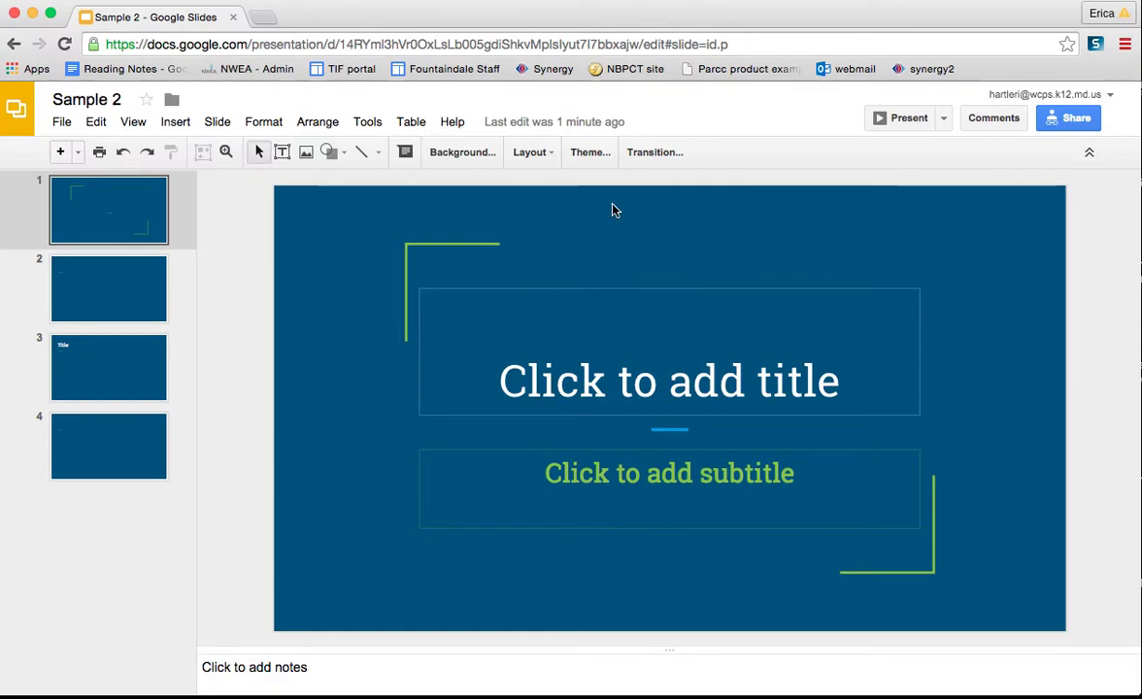
Look through the available slide themes and close the theme list without choosing one
left_click(588, 153)
scroll(994, 535, "down", 15)
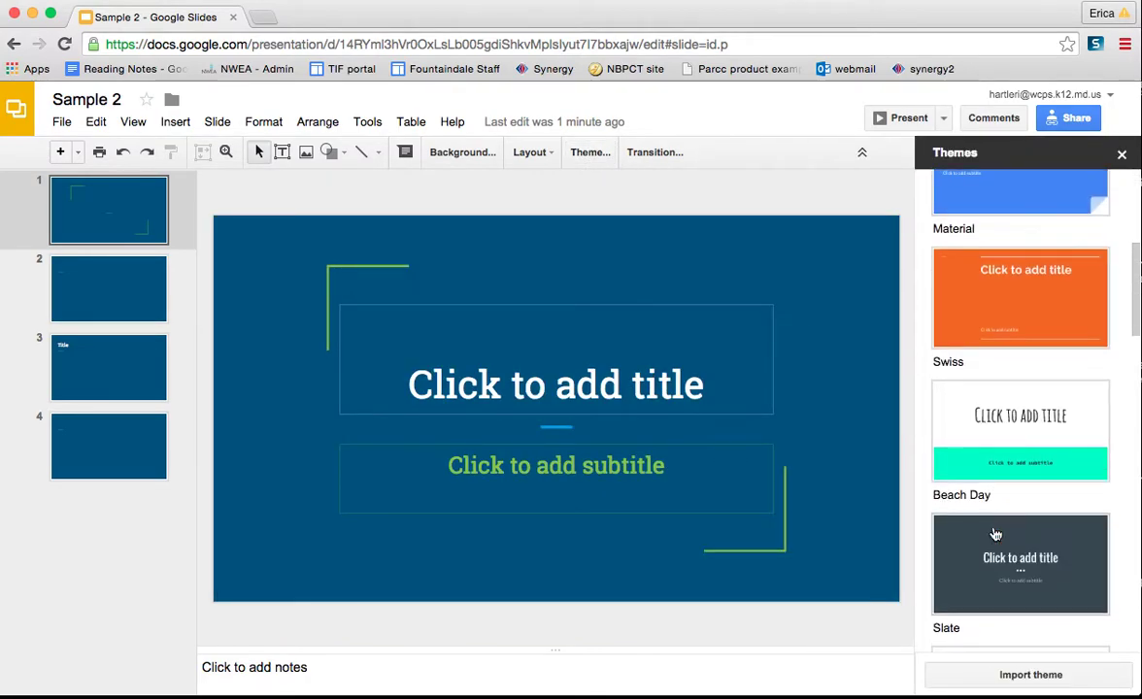
scroll(993, 530, "up", 3)
scroll(993, 530, "down", 2)
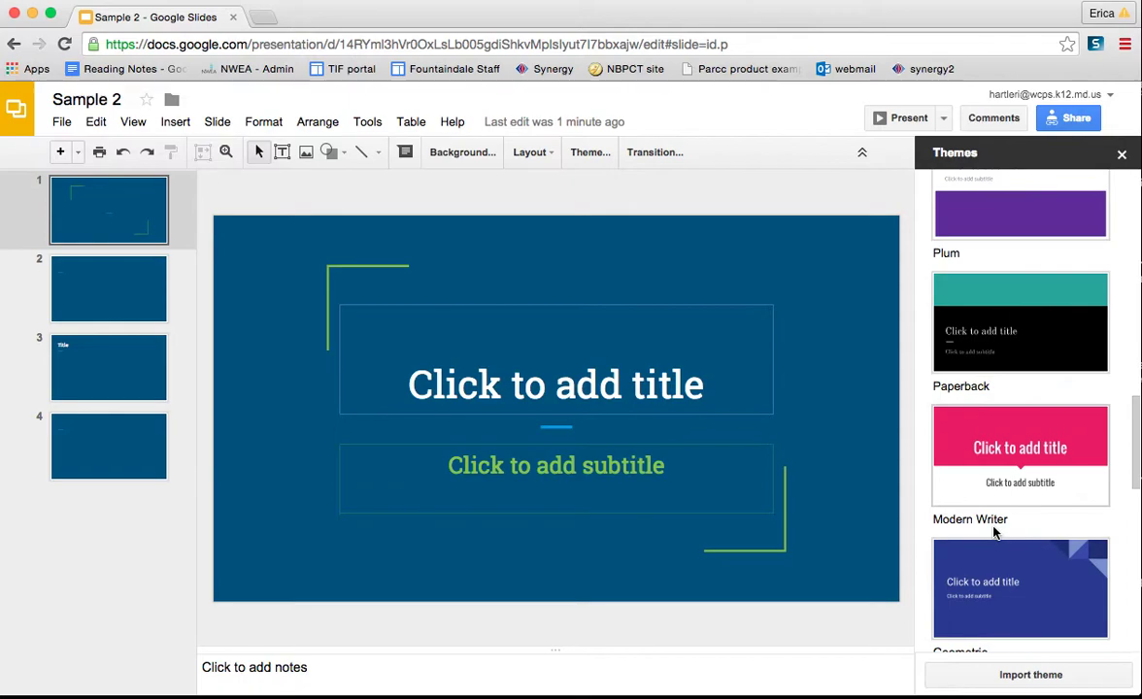
left_click(1125, 156)
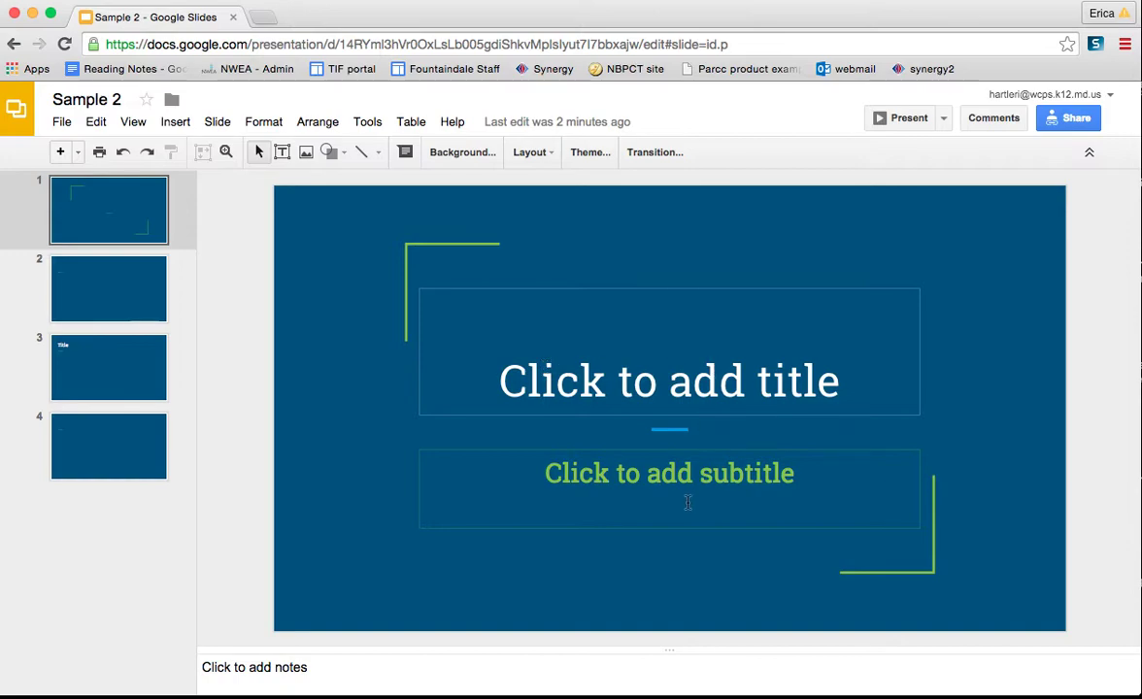
Enter "Title" as the first slide's title and "Subtitle" as its subtitle
left_click(845, 381)
type("Tt")
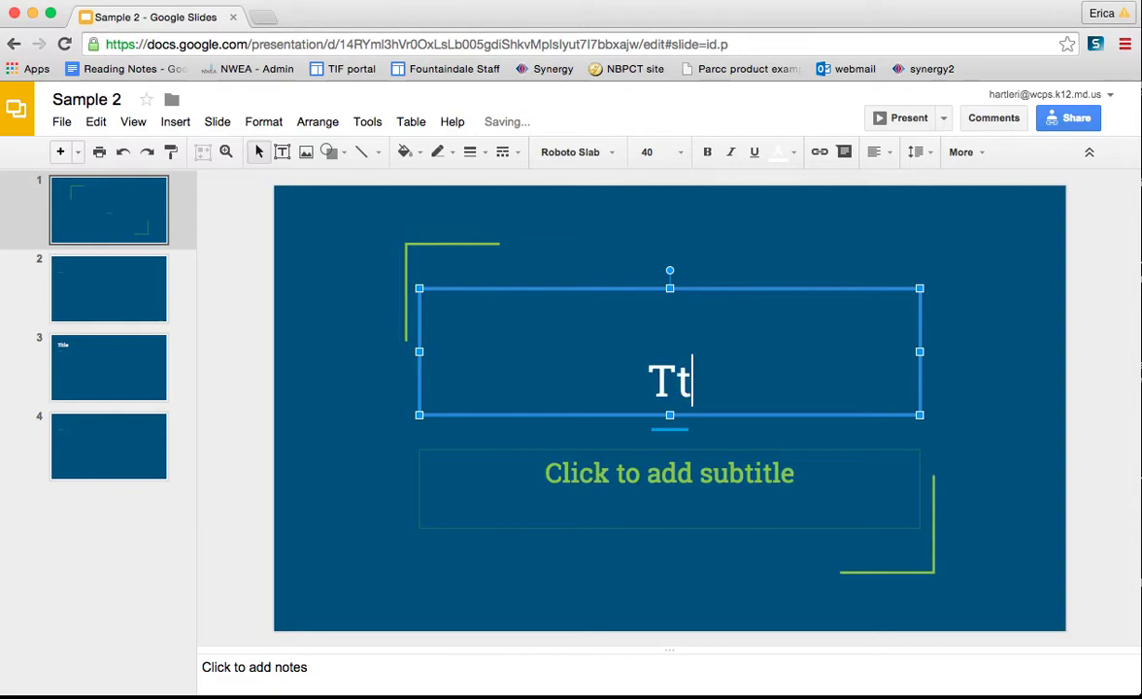
key("BackSpace")
type("itle")
left_click(810, 473)
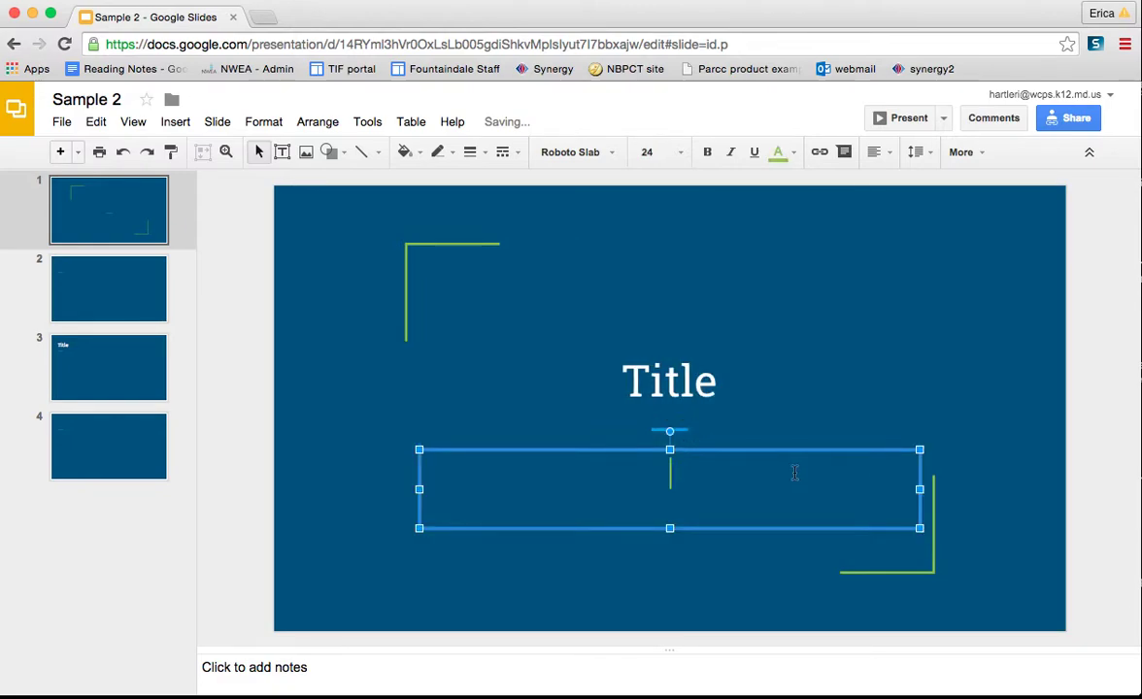
type("Subtitle")
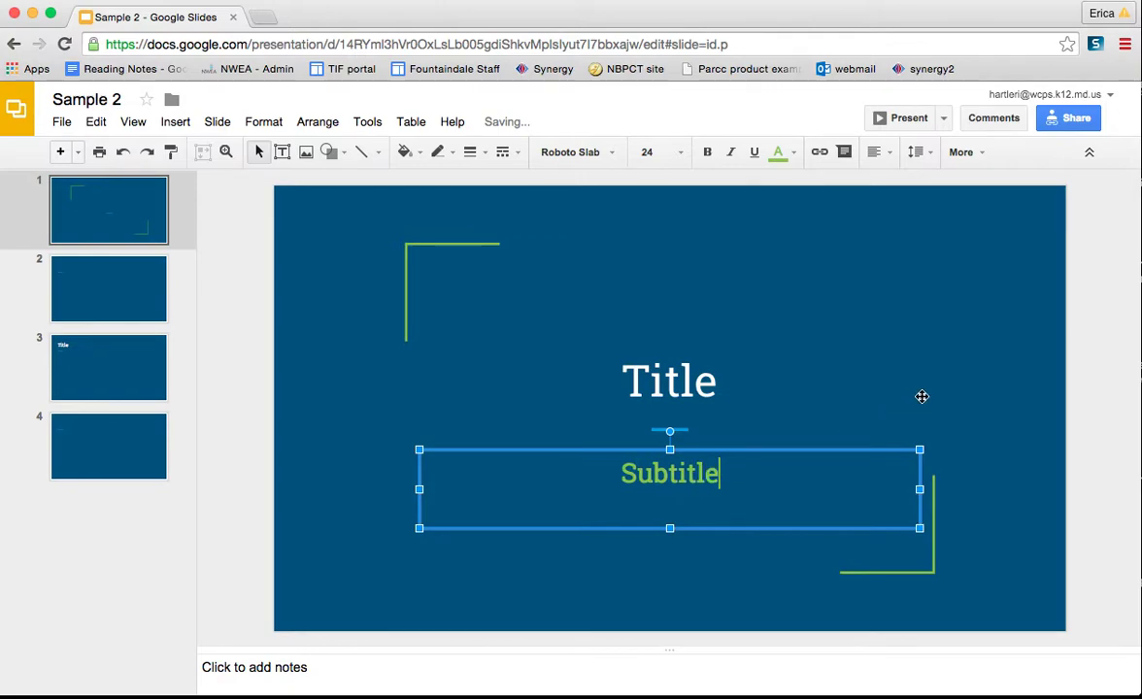
Cut the whole subtitle box from the first slide
left_click(922, 401)
left_click(759, 479)
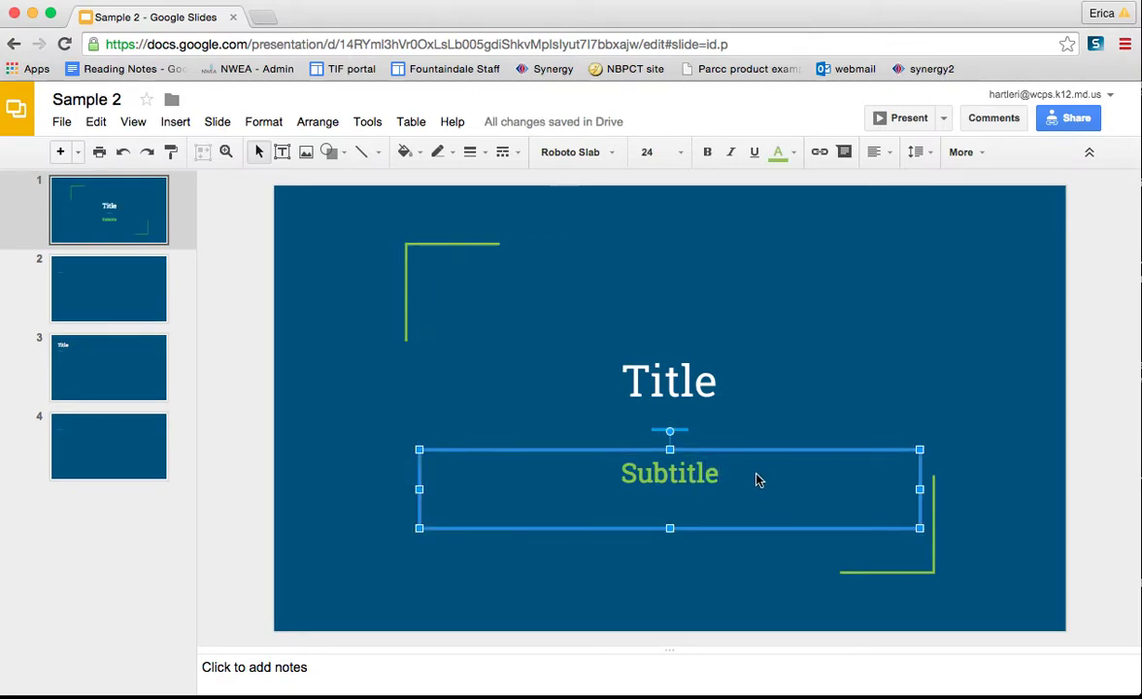
right_click(723, 476)
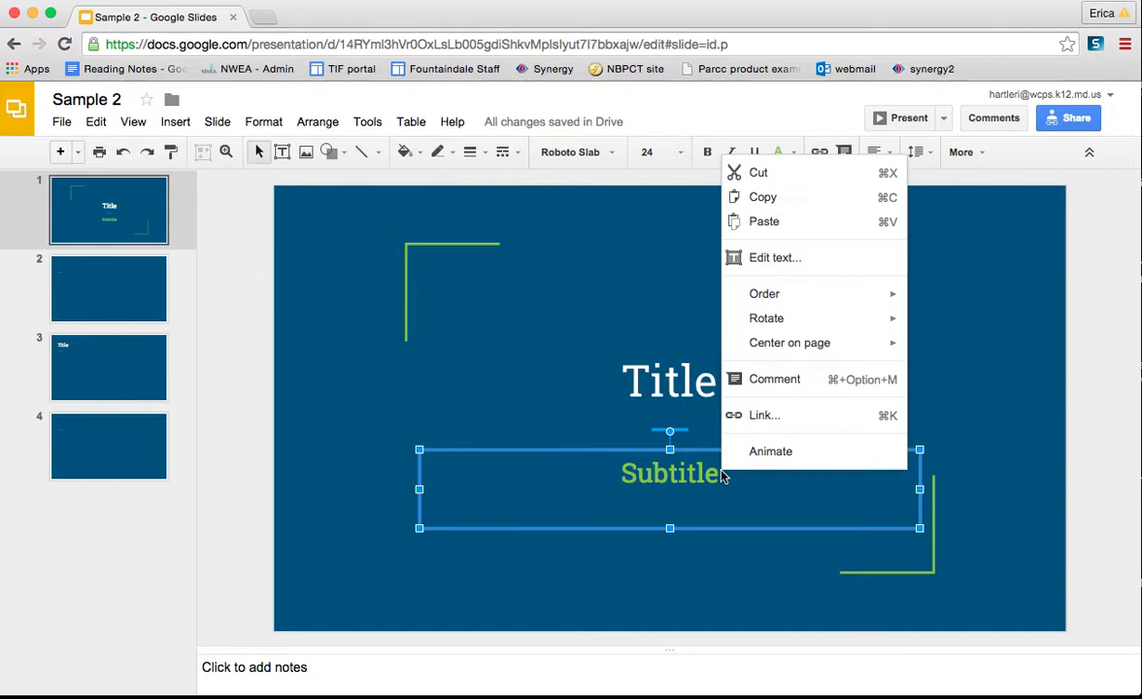
left_click(767, 178)
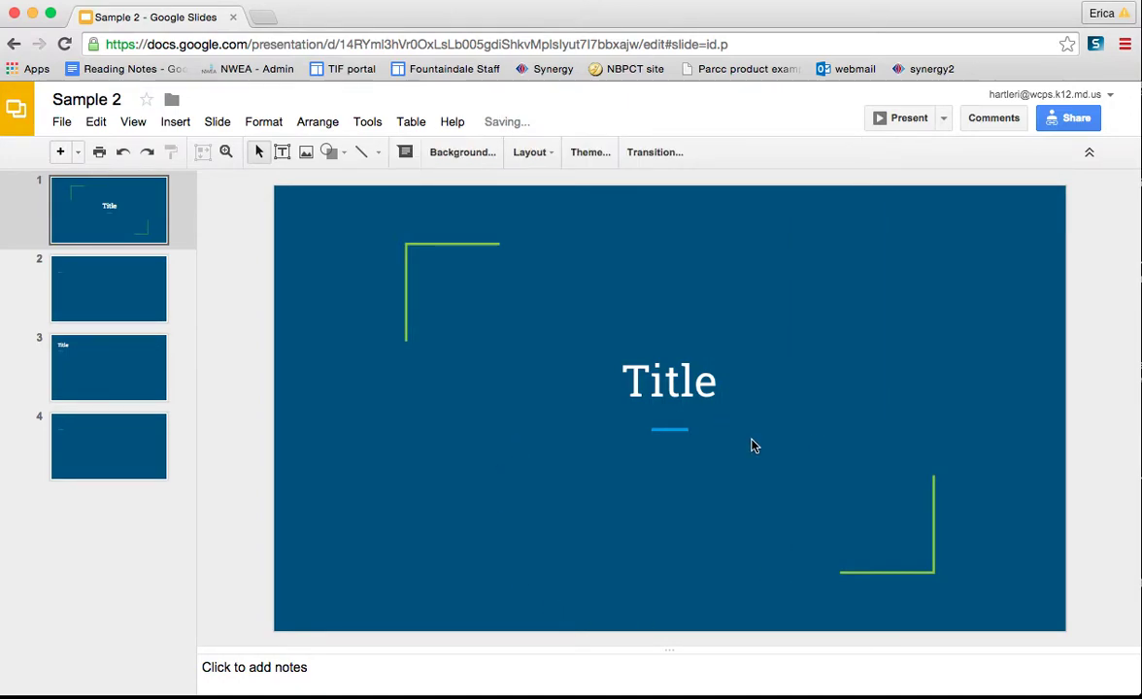
Select the first slide's title text and review the formatting options for it, including font size, text color and fill color
left_click(689, 381)
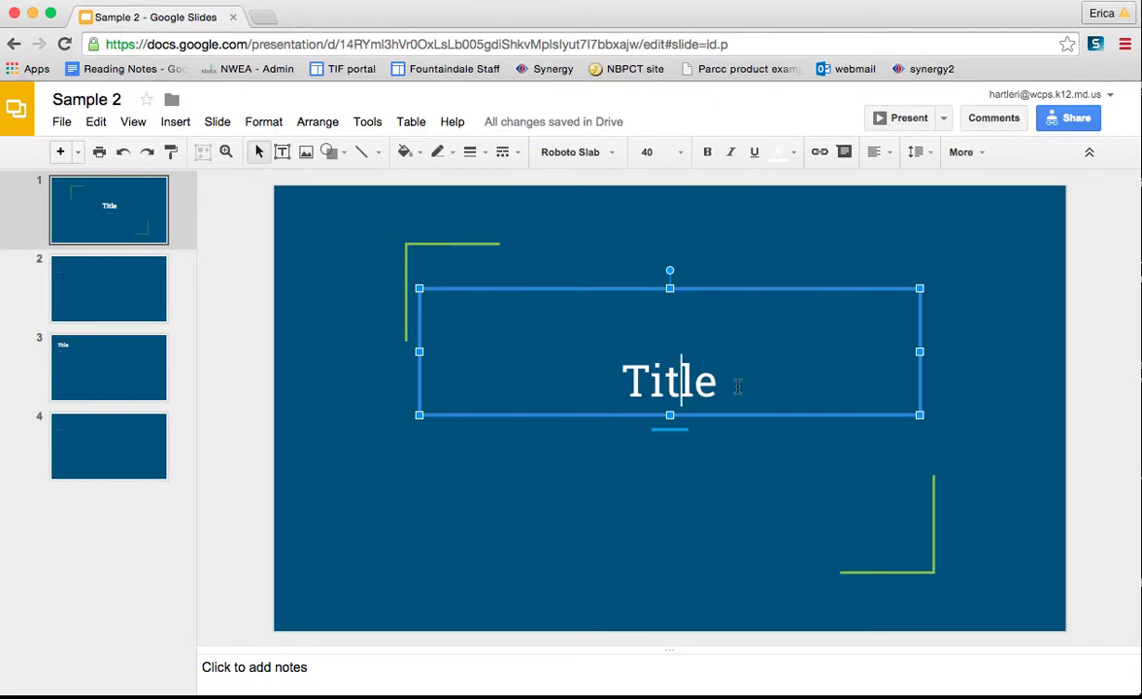
left_click_drag(738, 386, 618, 372)
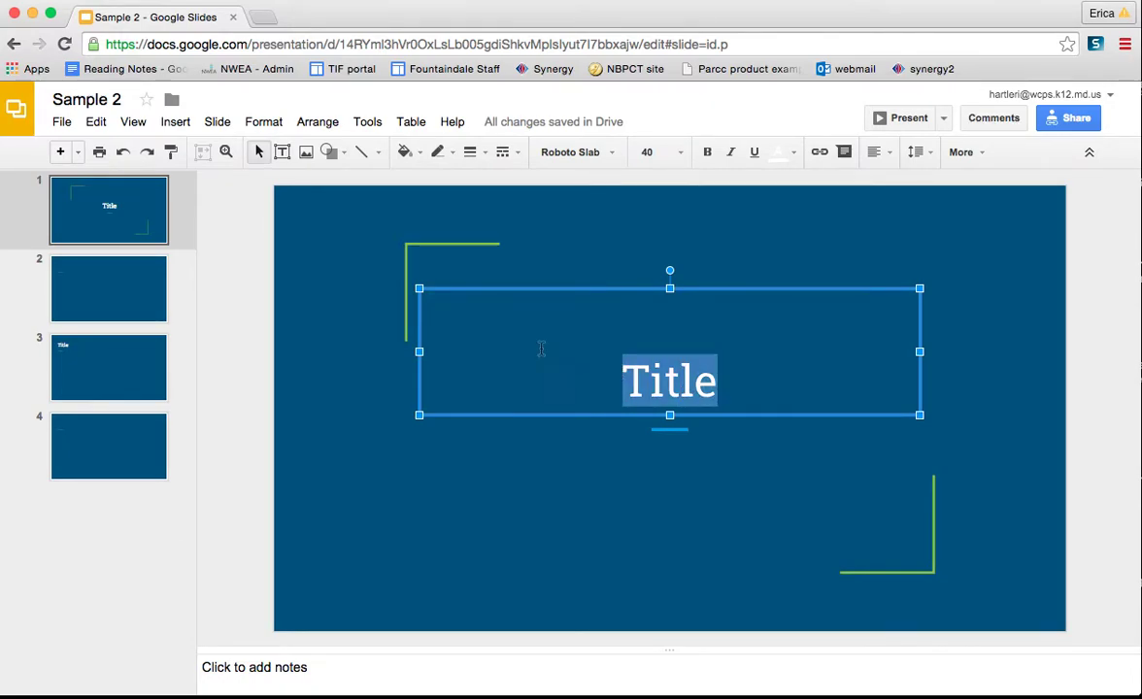
left_click(264, 124)
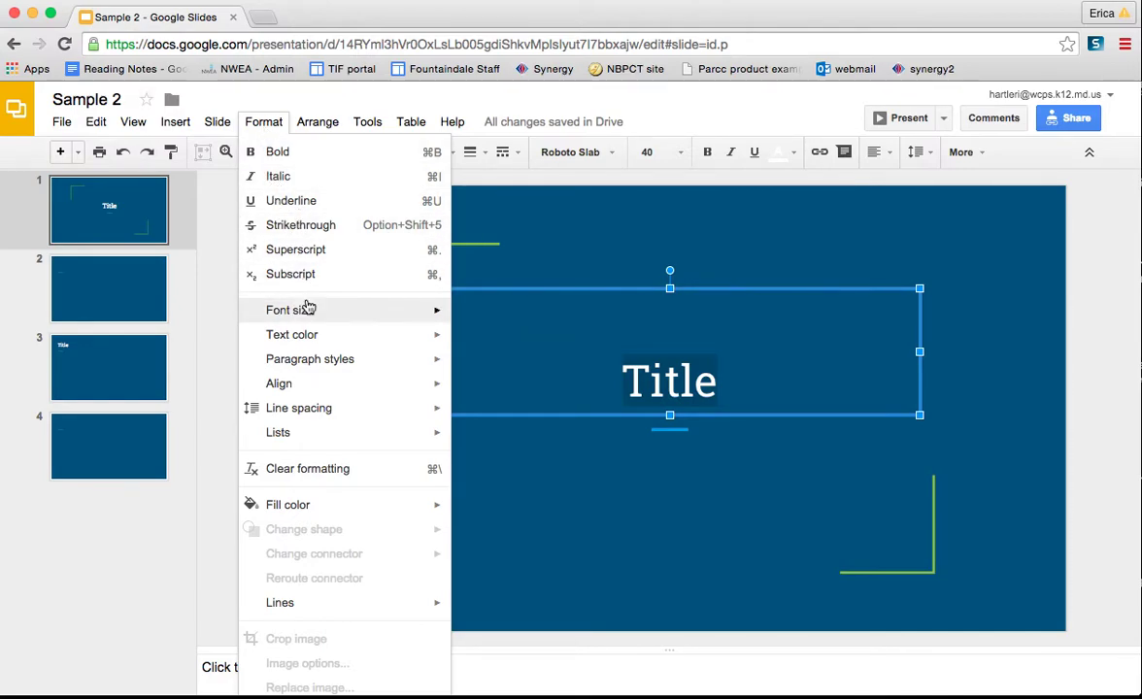
mouse_move(309, 311)
mouse_move(310, 336)
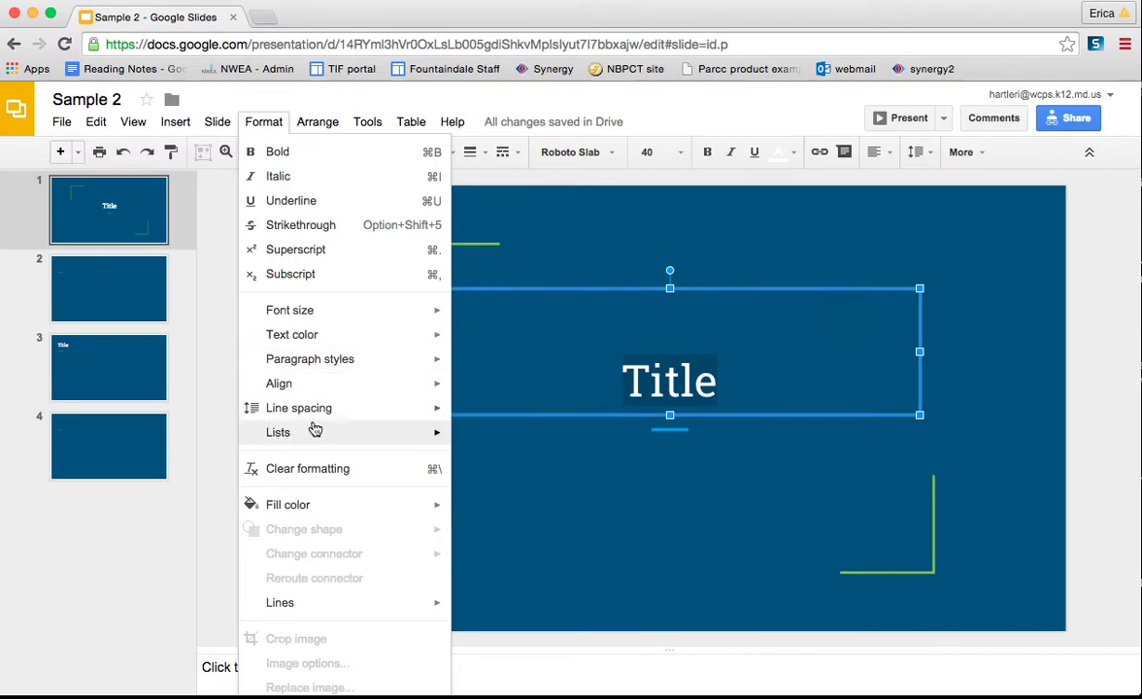
mouse_move(314, 508)
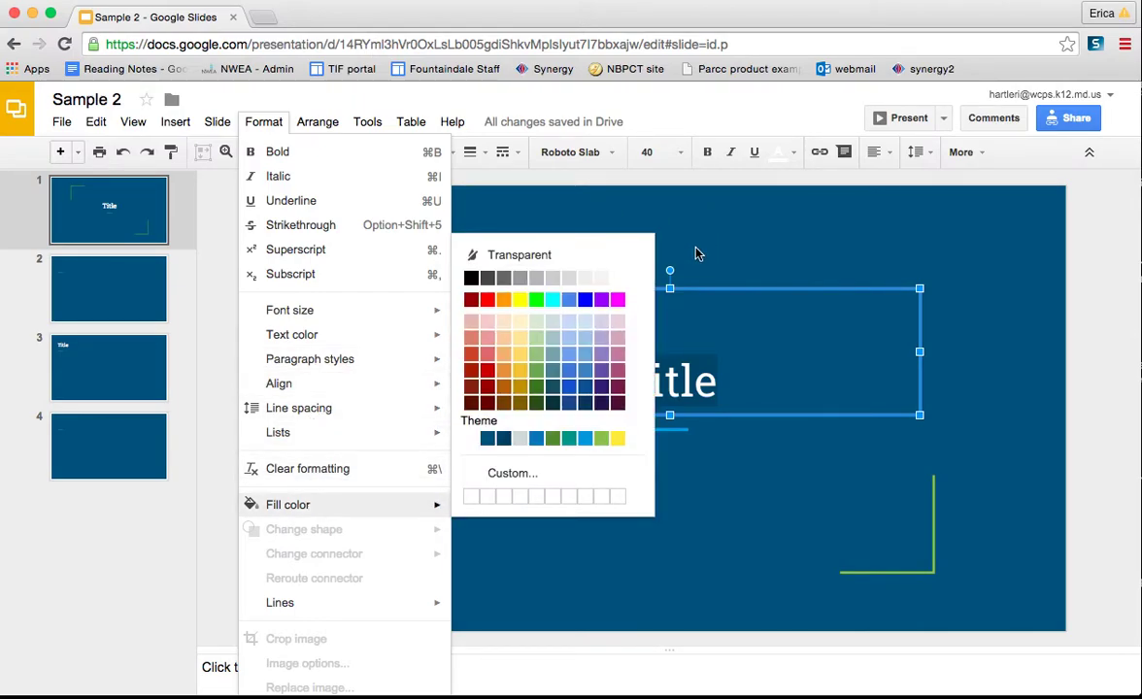
left_click(700, 253)
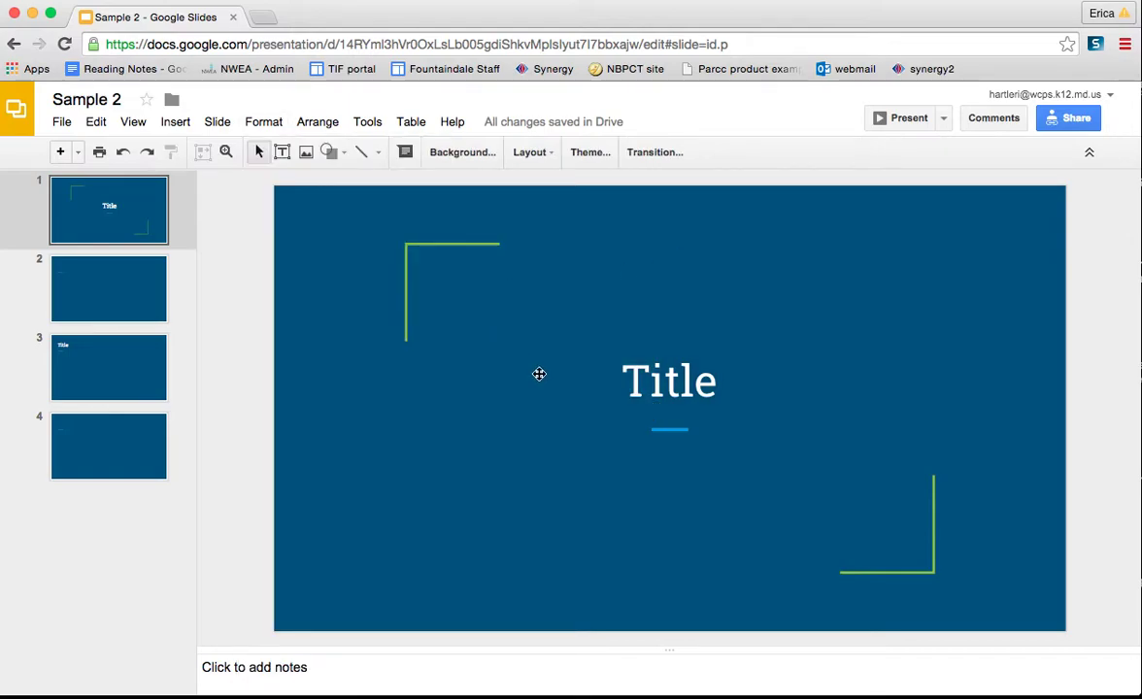
Delete slides 2, 3 and 4, keeping only the title slide
left_click(126, 307)
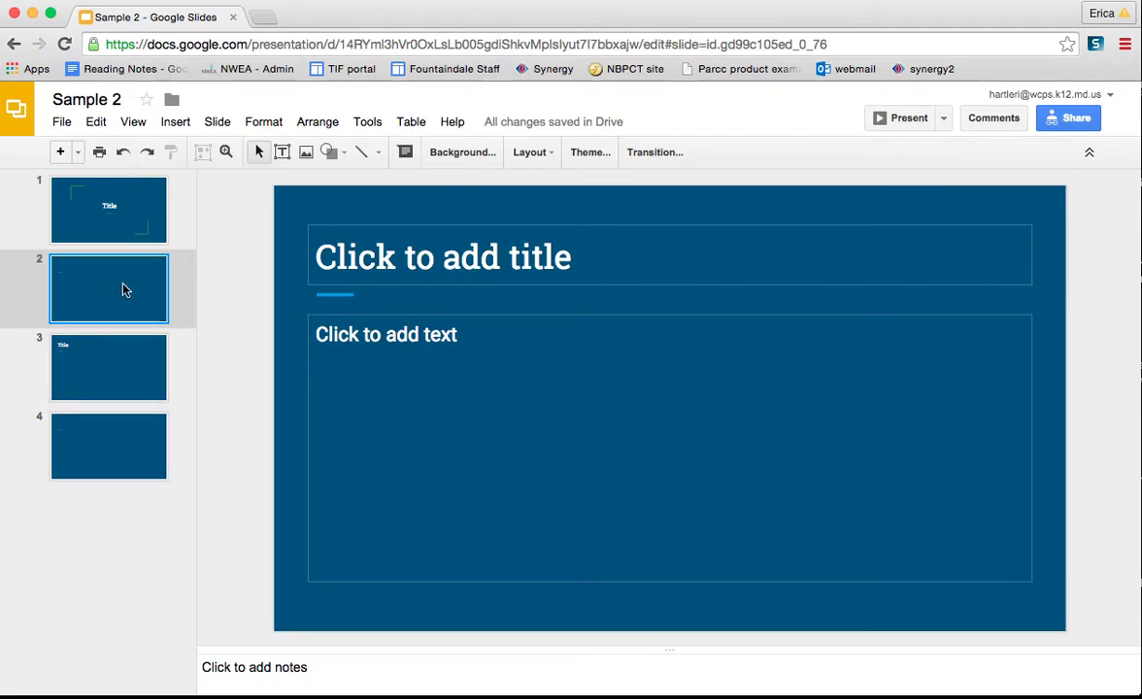
key("Delete")
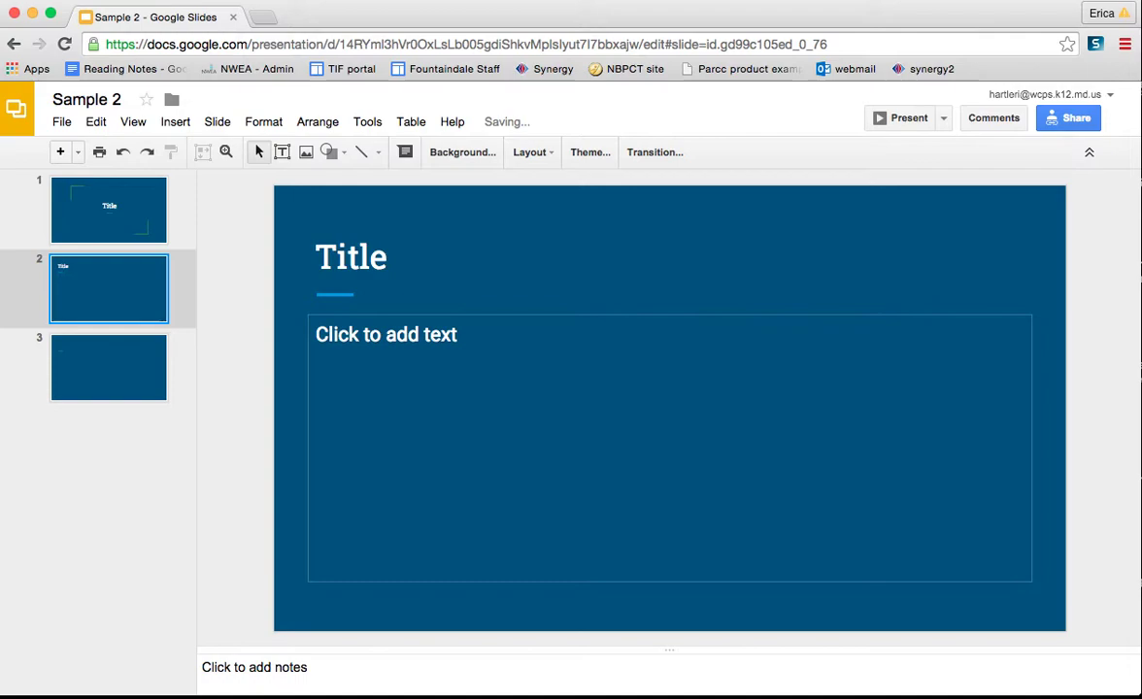
key("Delete")
key("Delete")
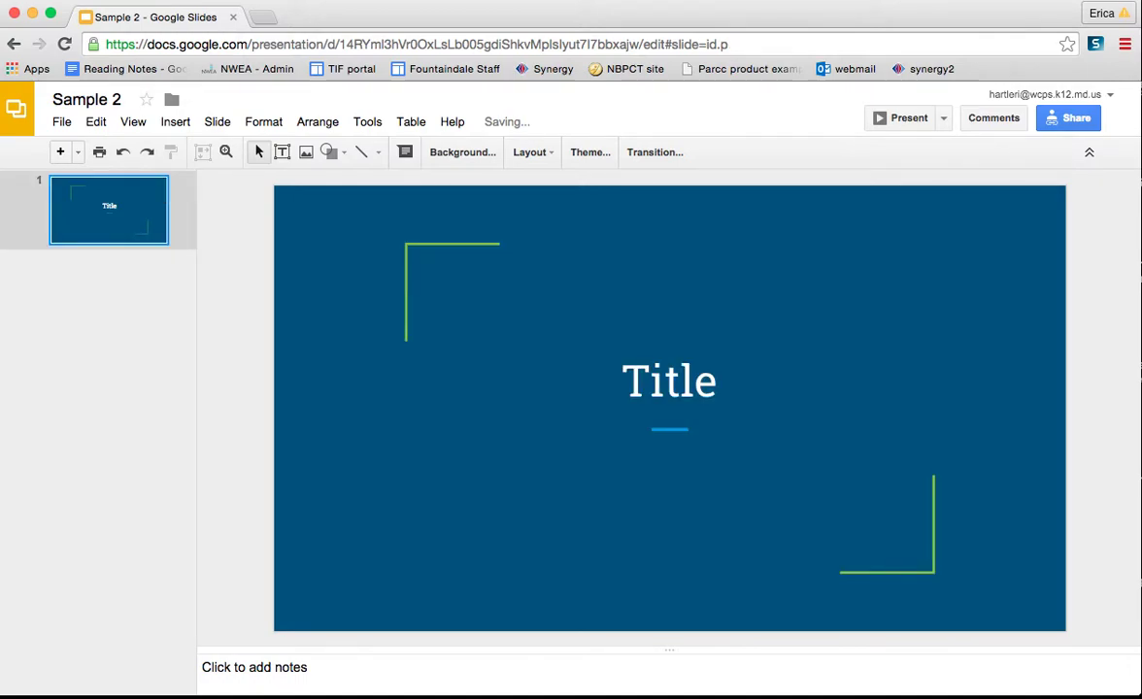
Add a new slide after the title slide and cut its title placeholder
left_click(216, 121)
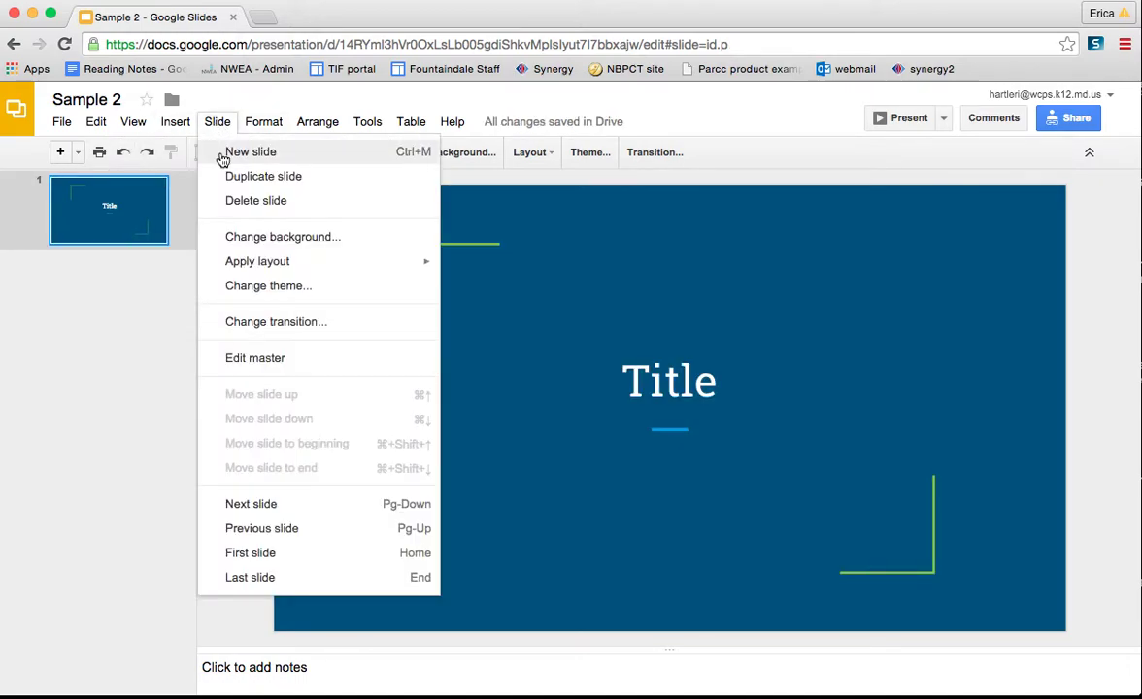
left_click(248, 151)
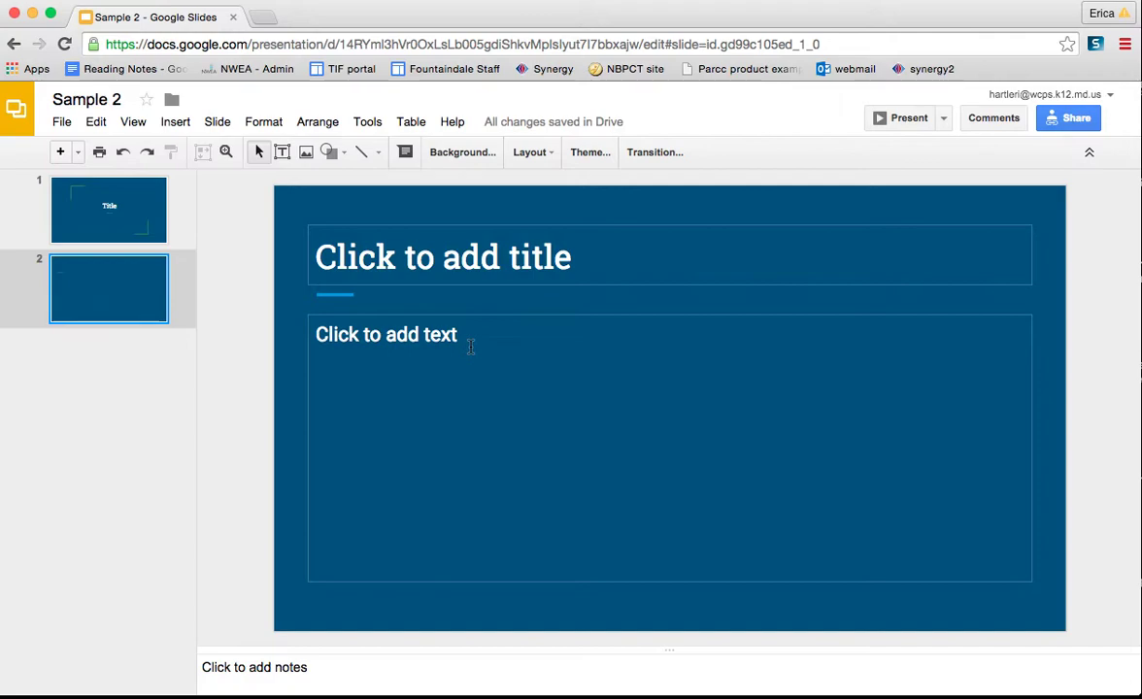
left_click(499, 268)
right_click(496, 250)
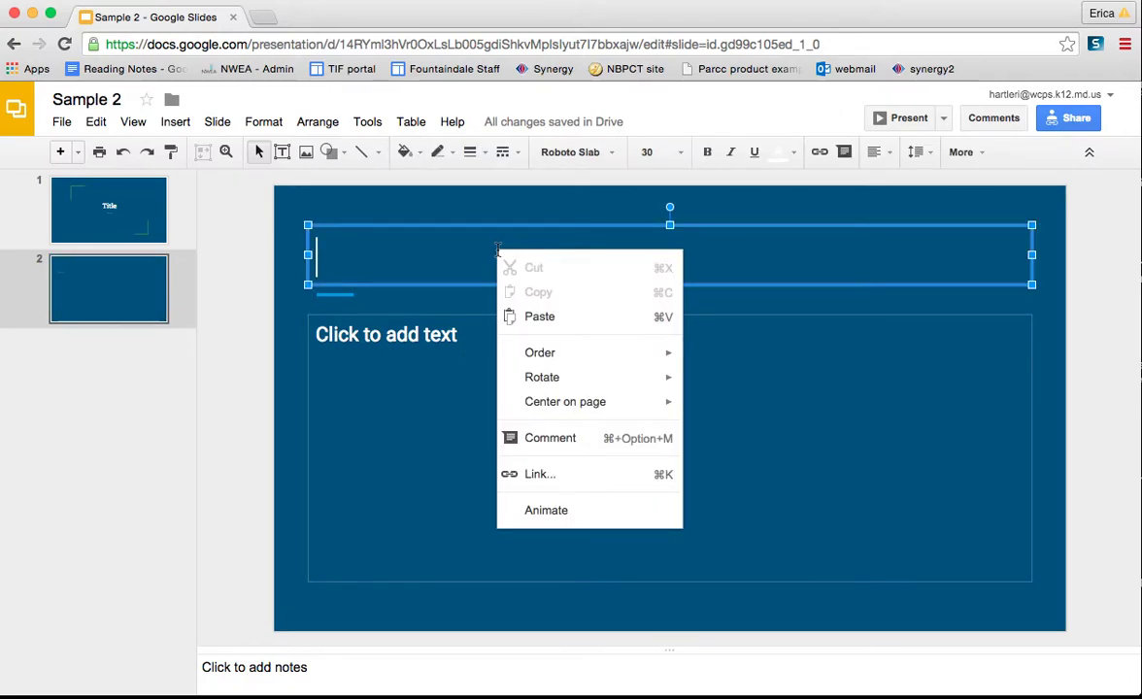
left_click(461, 414)
right_click(425, 268)
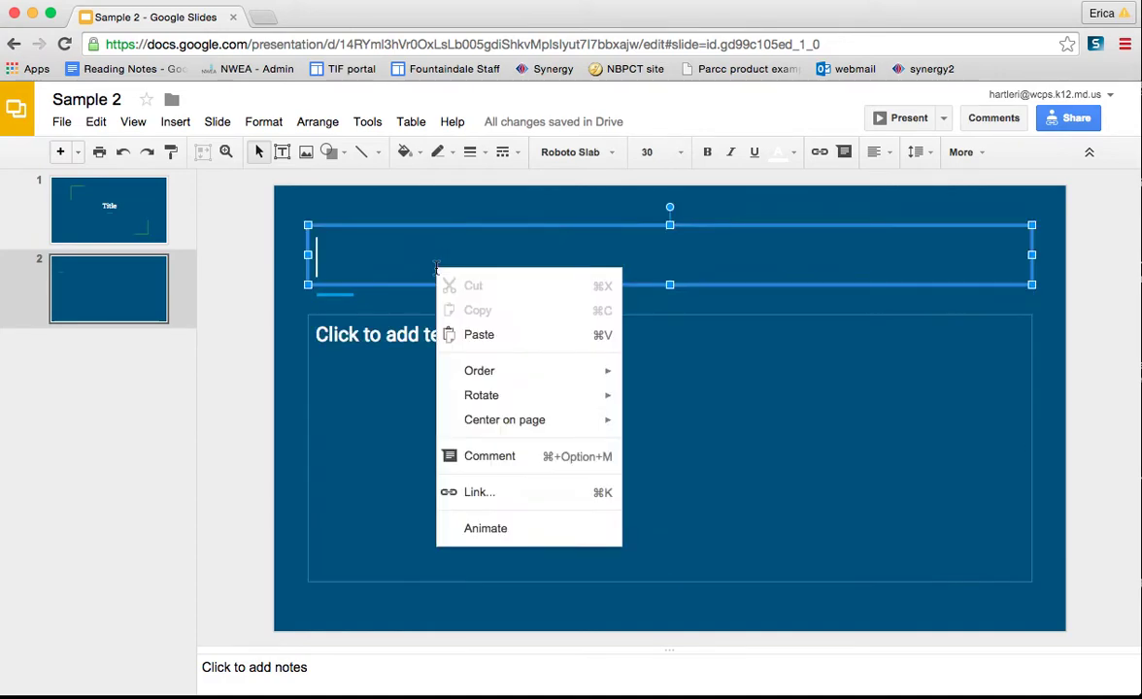
right_click(383, 245)
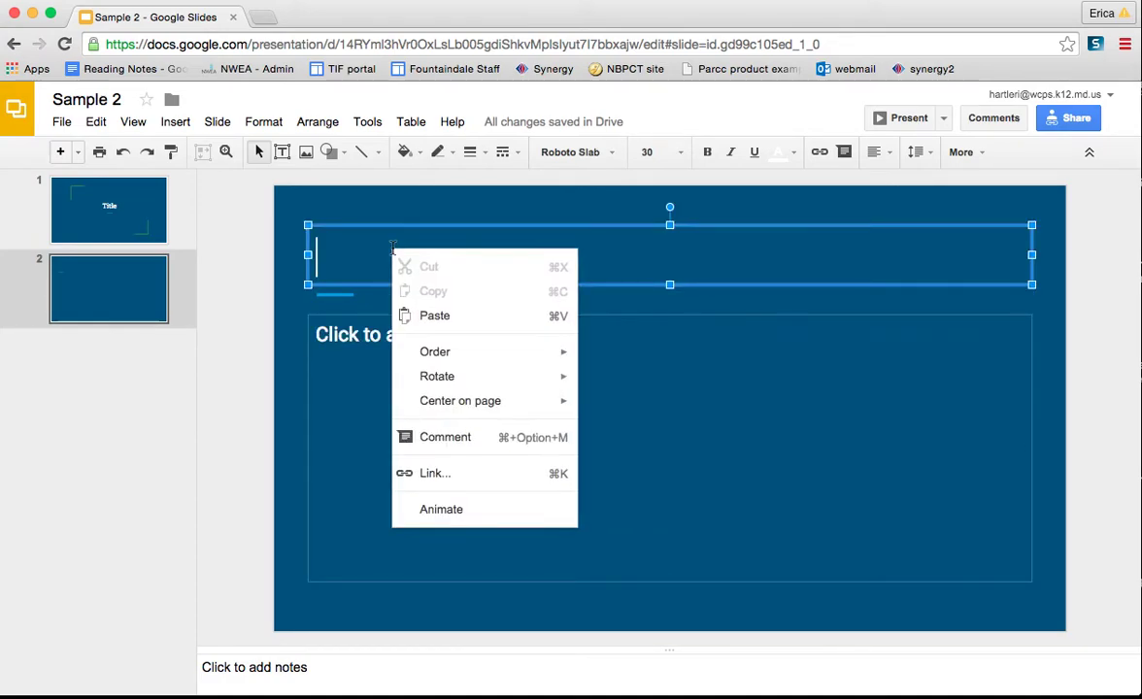
left_click(292, 204)
right_click(317, 234)
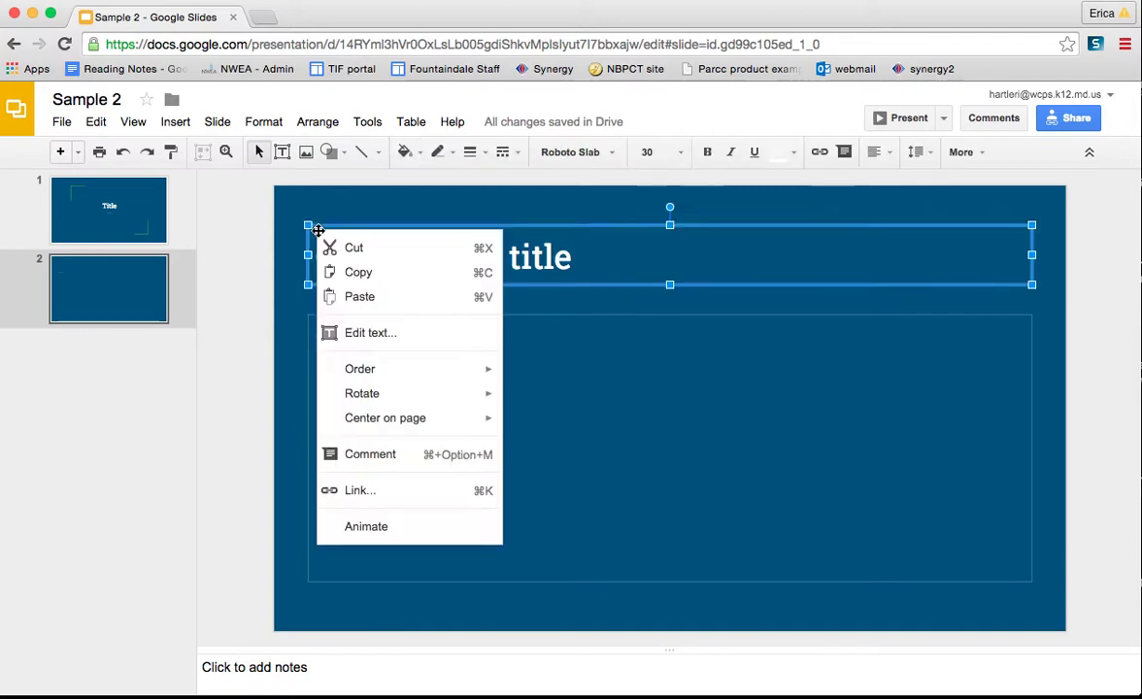
left_click(328, 248)
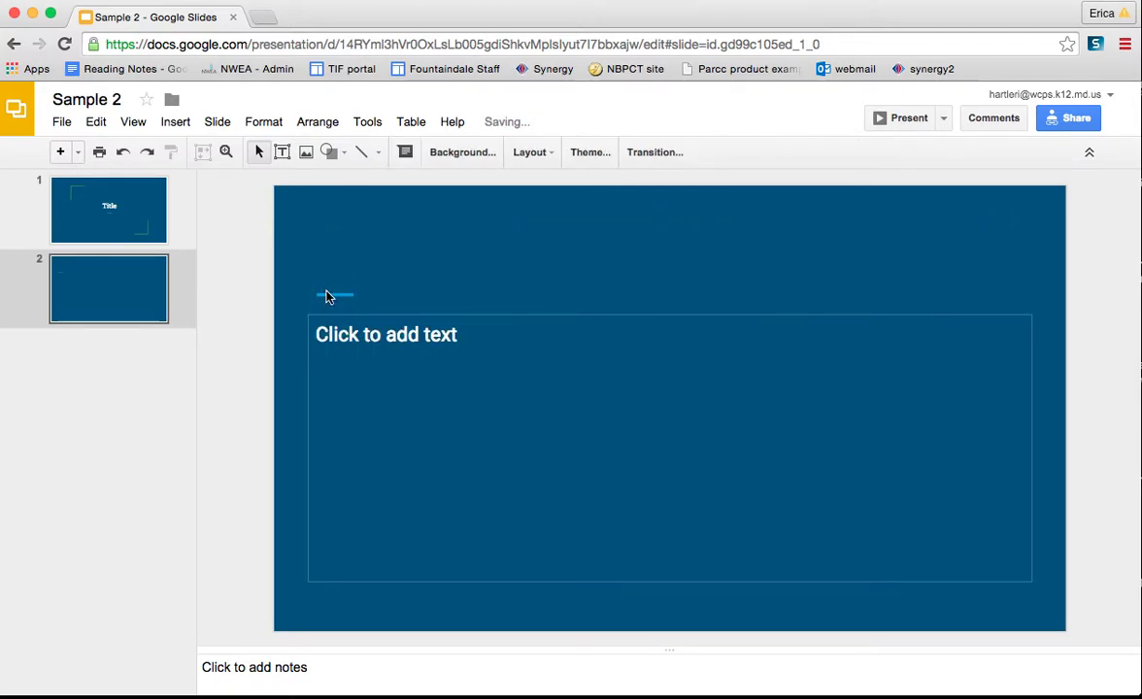
Cut the body text placeholder from the second slide
left_click(531, 318)
right_click(531, 321)
left_click(549, 334)
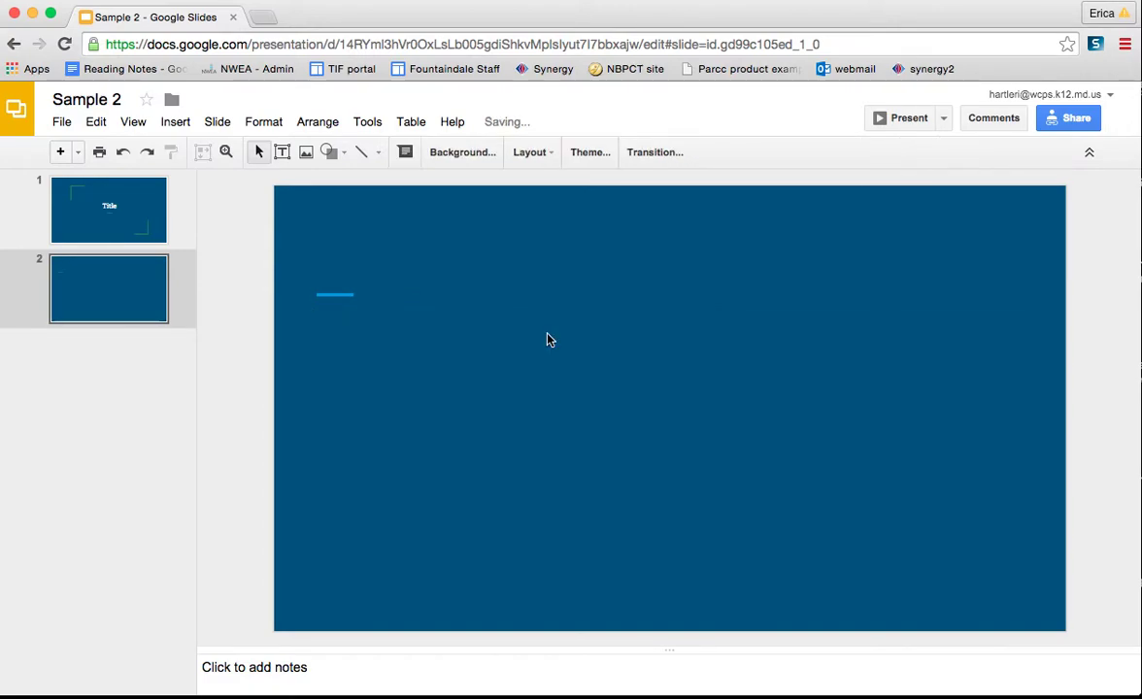
Insert the image arts.jpeg from the Desktop folder onto the second slide
left_click(173, 124)
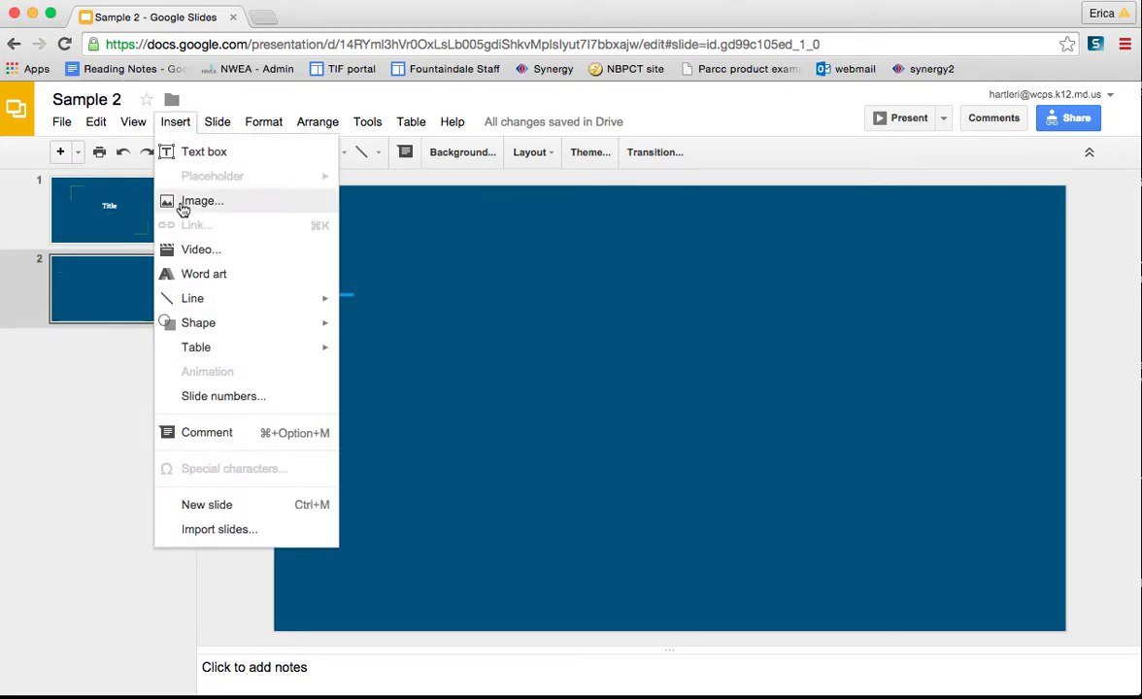
left_click(183, 206)
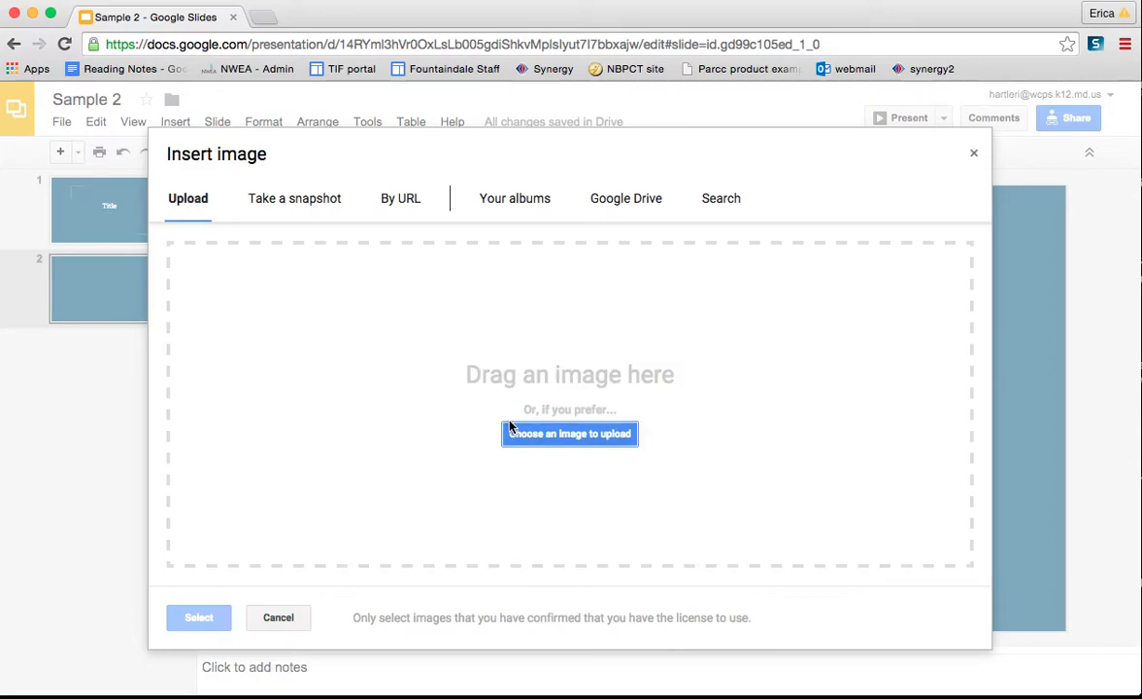
left_click(512, 433)
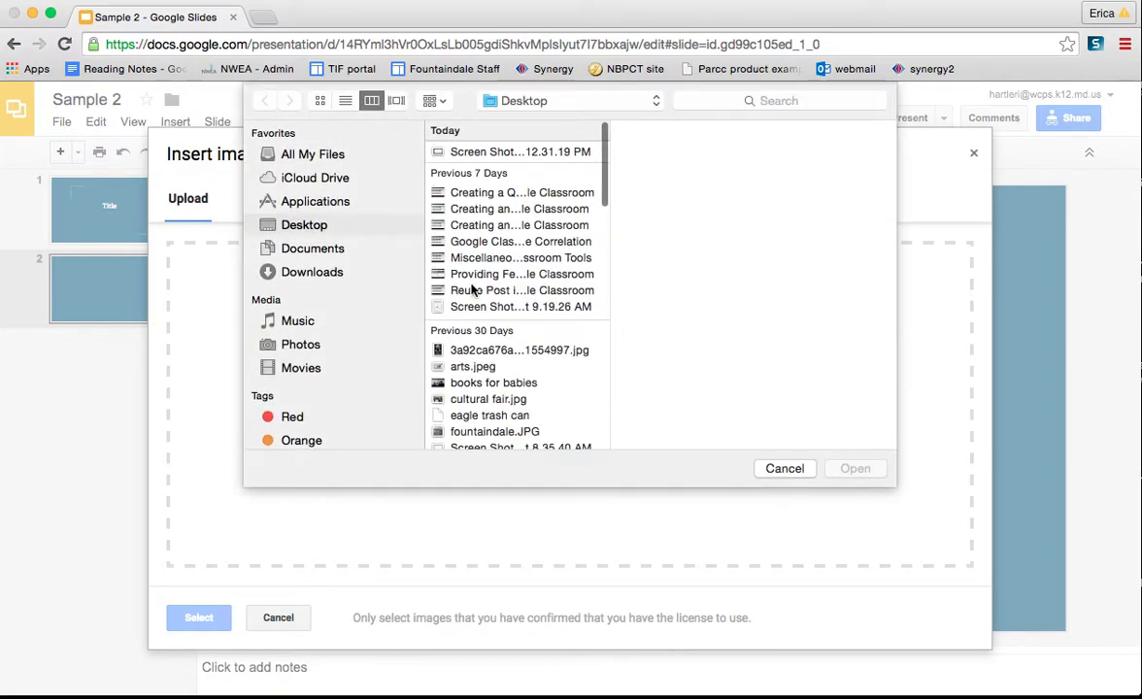
scroll(472, 289, "down", 10)
scroll(472, 299, "down", 5)
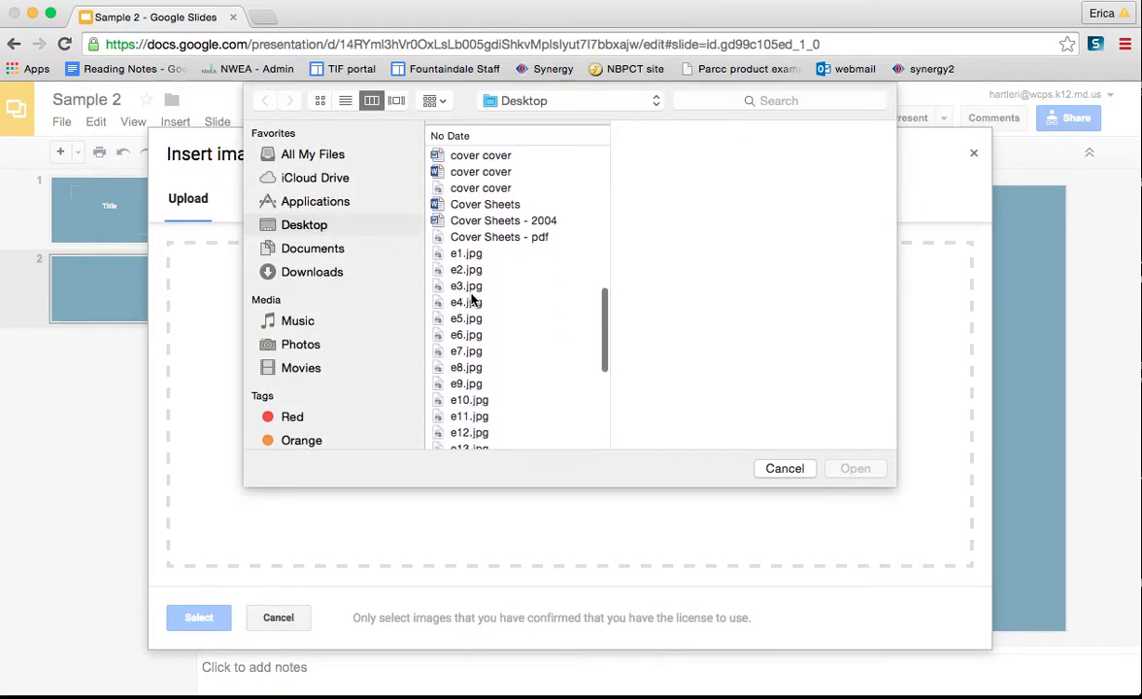
scroll(473, 300, "up", 1)
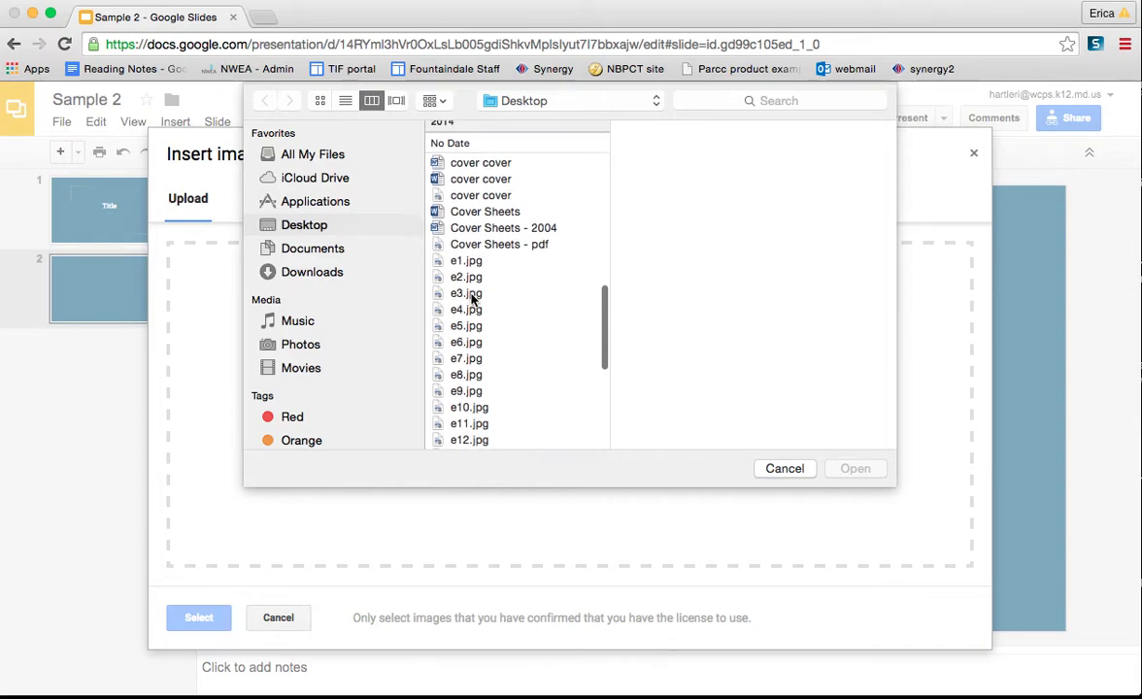
scroll(513, 295, "up", 15)
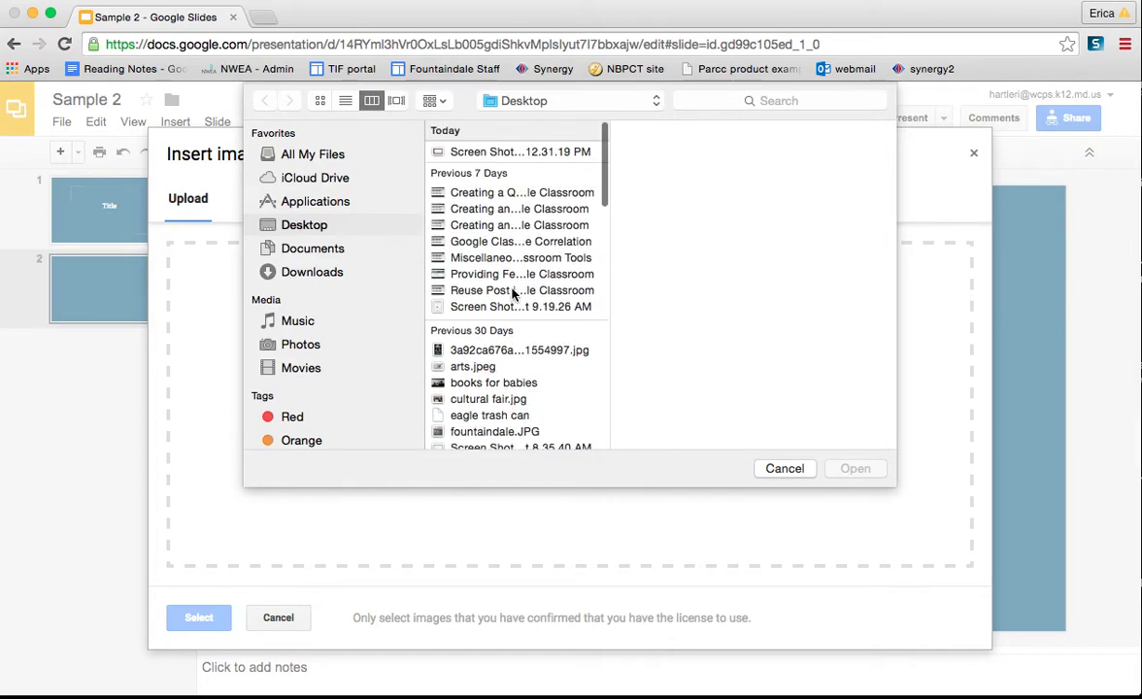
left_click(486, 367)
left_click(858, 471)
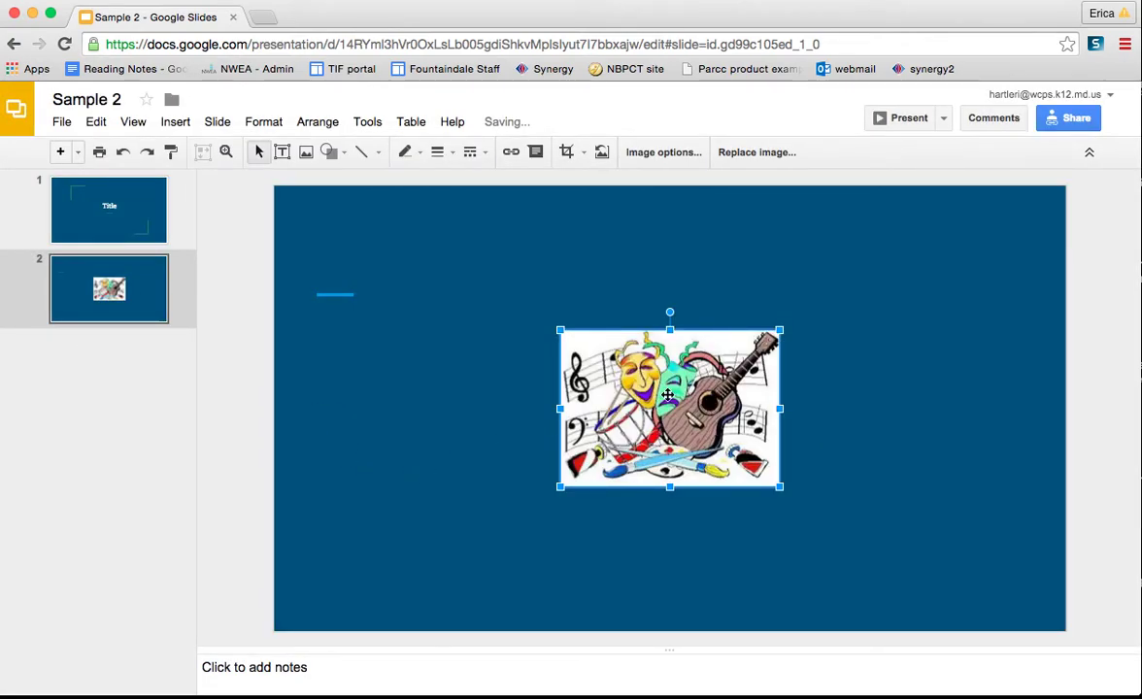
Move the arts image to the upper left of the second slide and enlarge it to about half the slide's width
left_click_drag(668, 396, 468, 283)
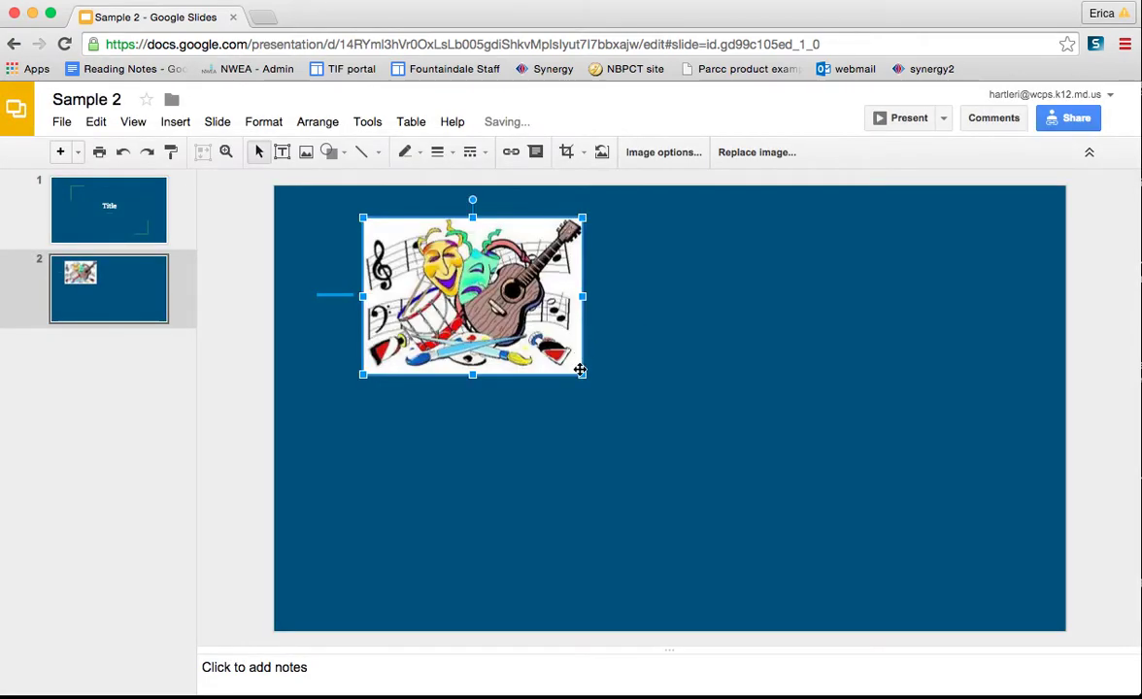
left_click_drag(582, 374, 726, 521)
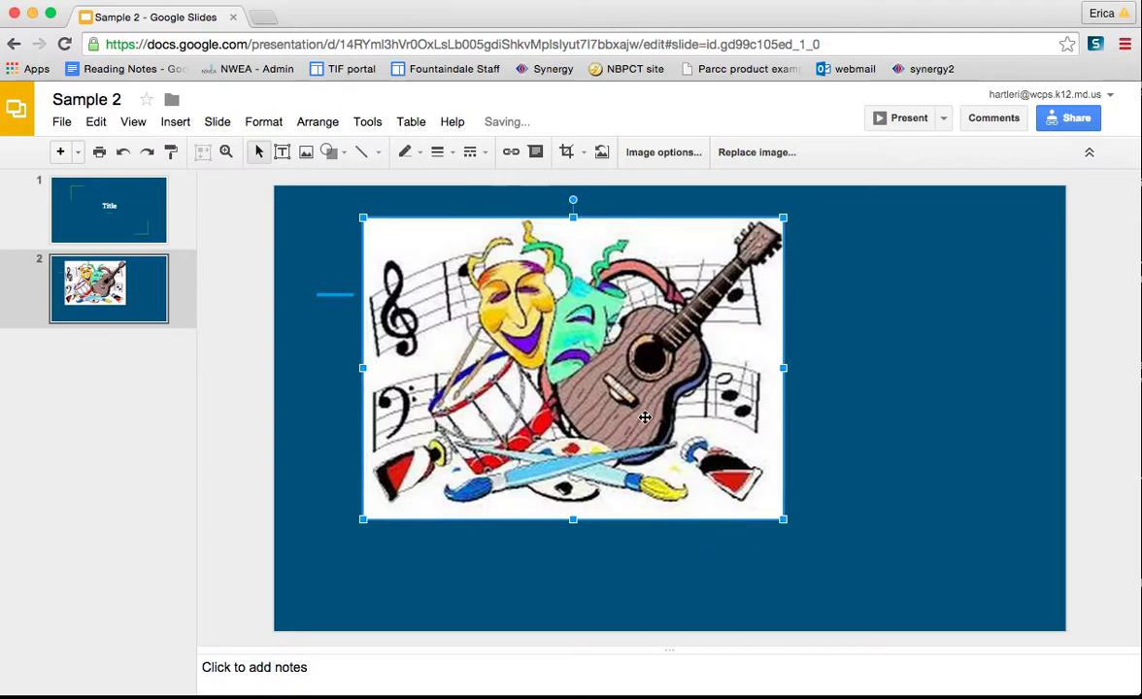
left_click_drag(591, 386, 582, 412)
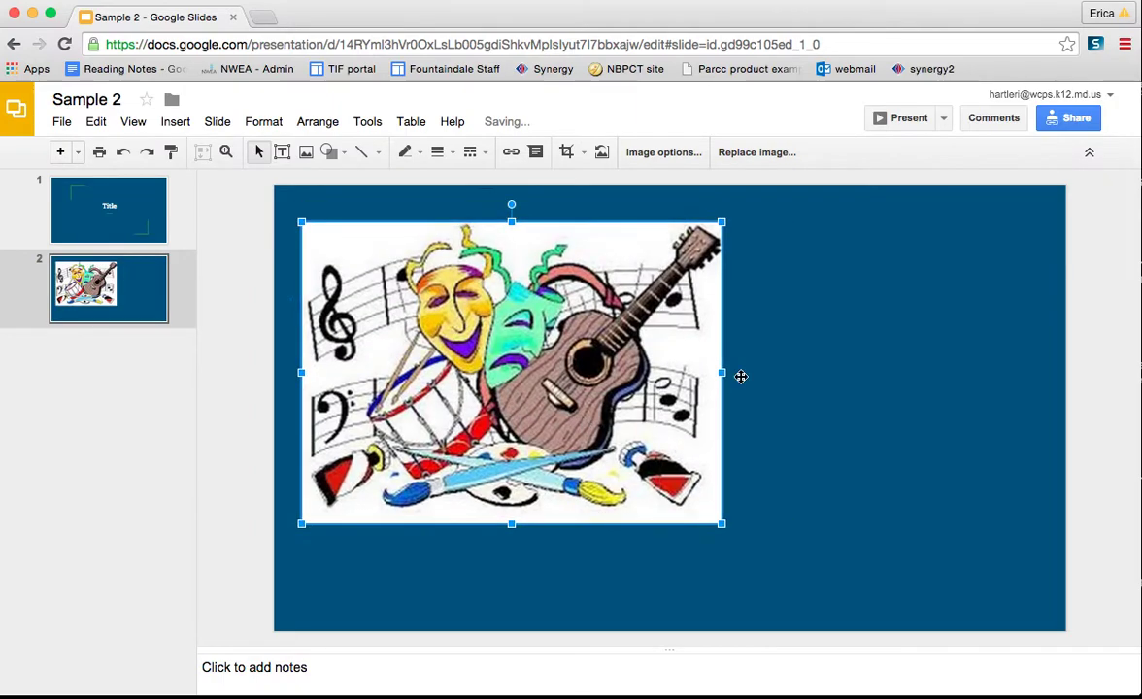
left_click(804, 387)
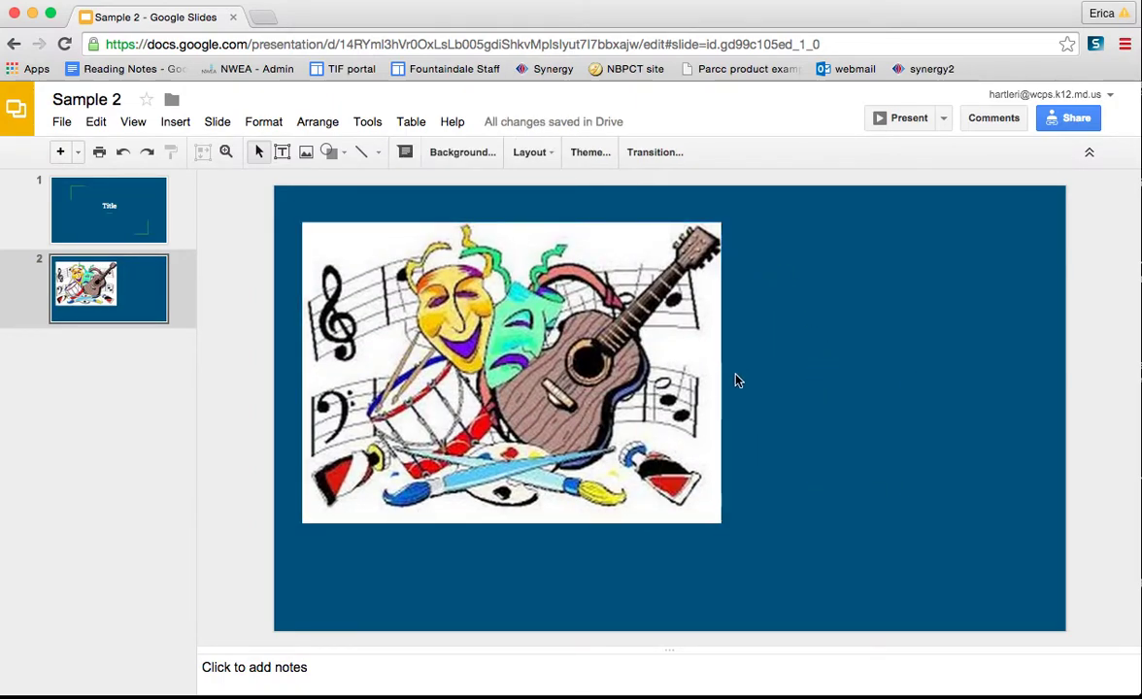
Add a tall text box beside the image reading "This is an example of an arts integration lesson I taught this week."
left_click(169, 121)
left_click(184, 153)
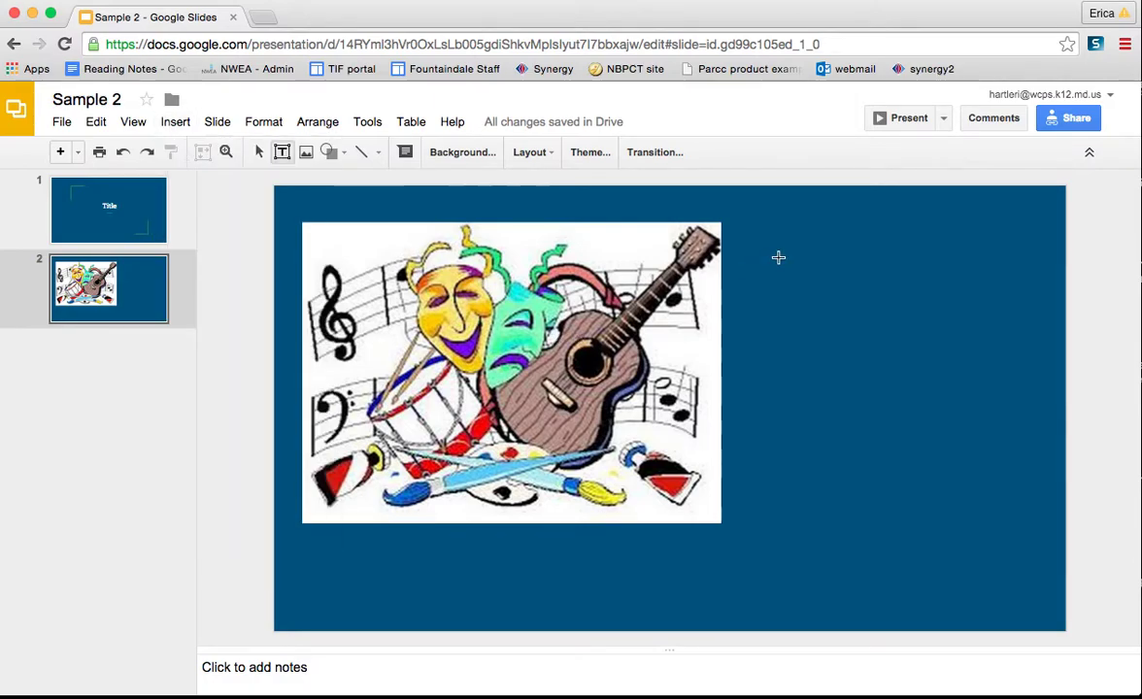
left_click_drag(758, 250, 1008, 554)
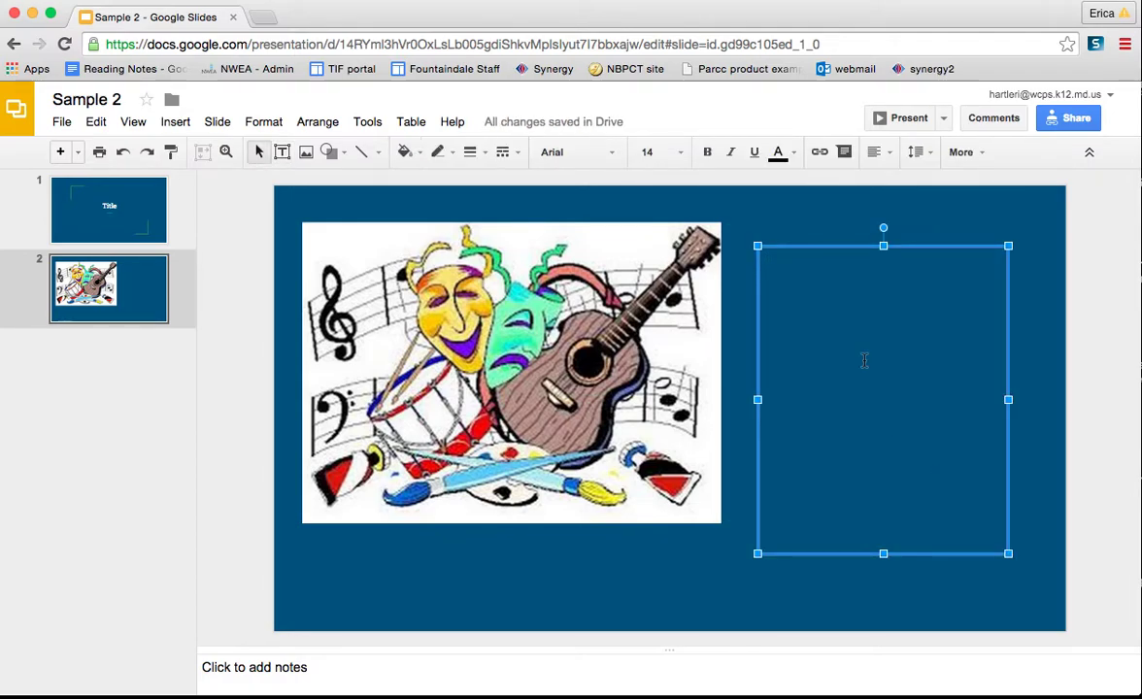
type("This is")
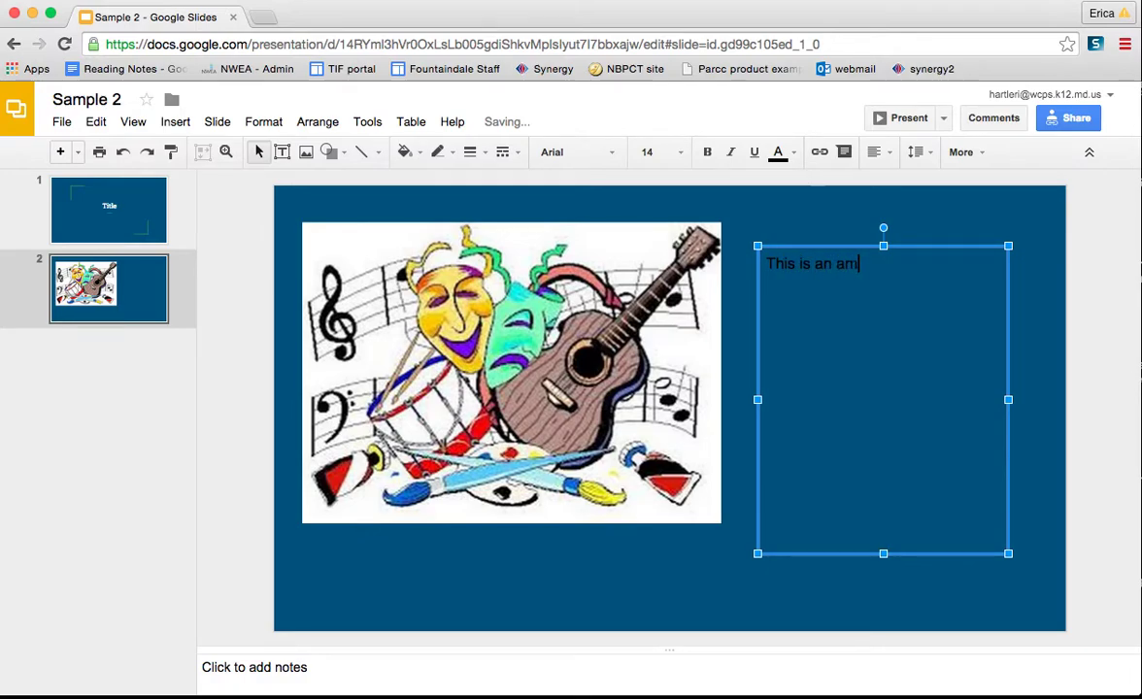
type(" an exm")
type("mple fof an arts integ")
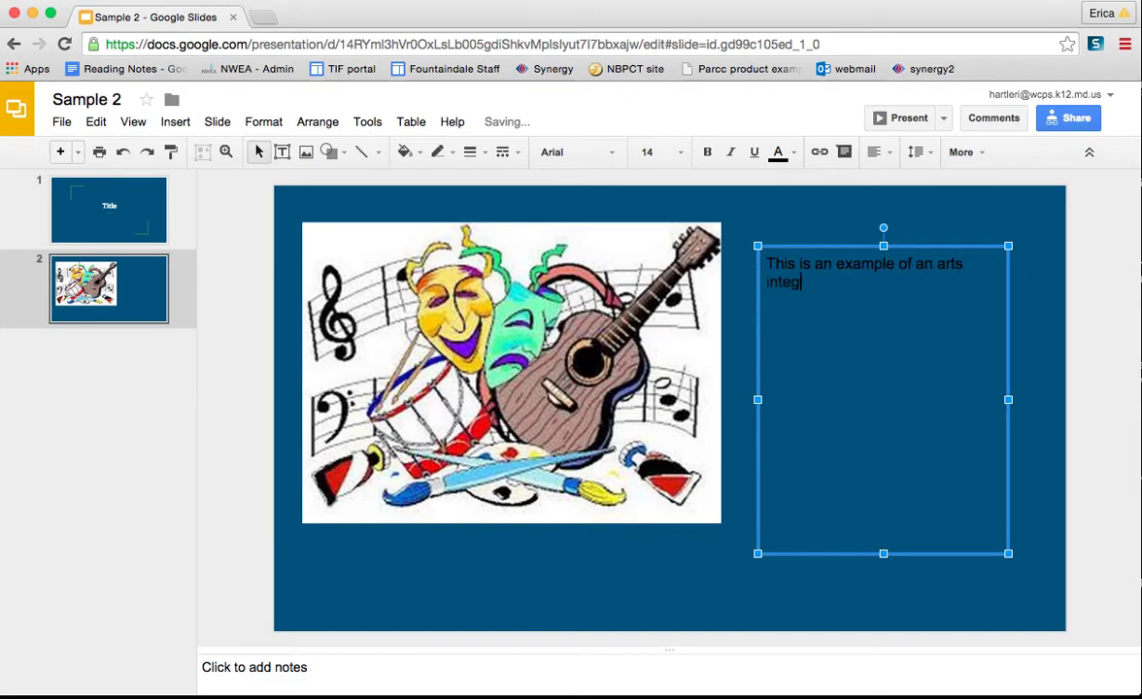
type("ration lesson I taught this wee")
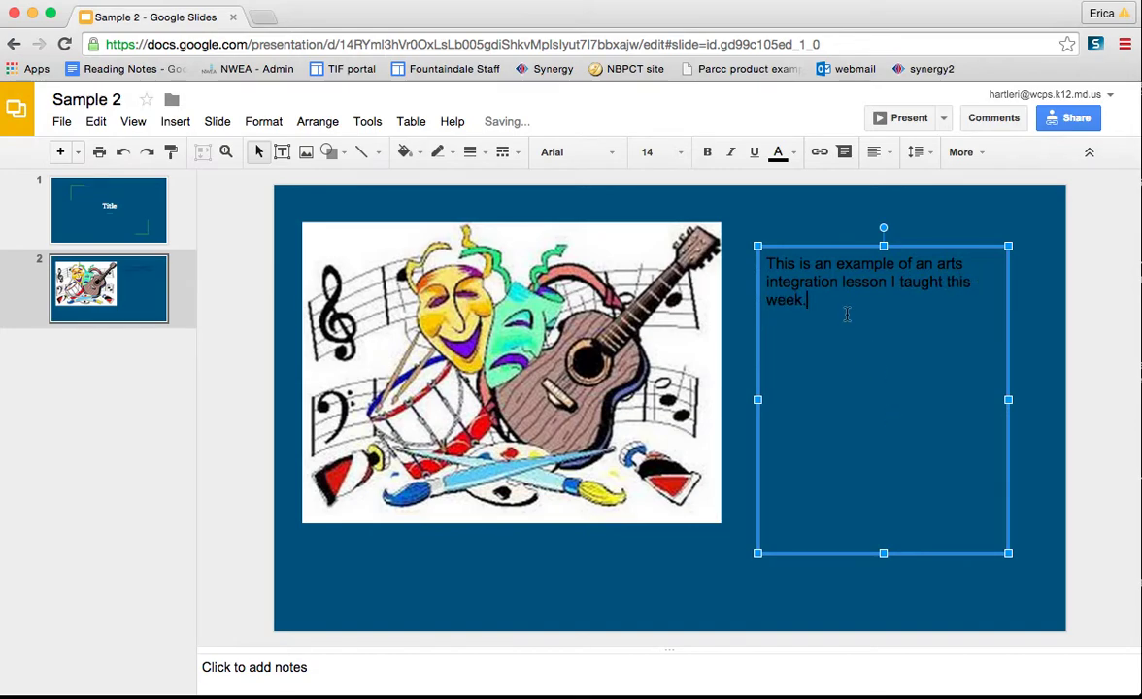
type("k.")
Examine the text box's text formatting options and its order and center-on-page options
left_click_drag(847, 313, 762, 259)
left_click(267, 124)
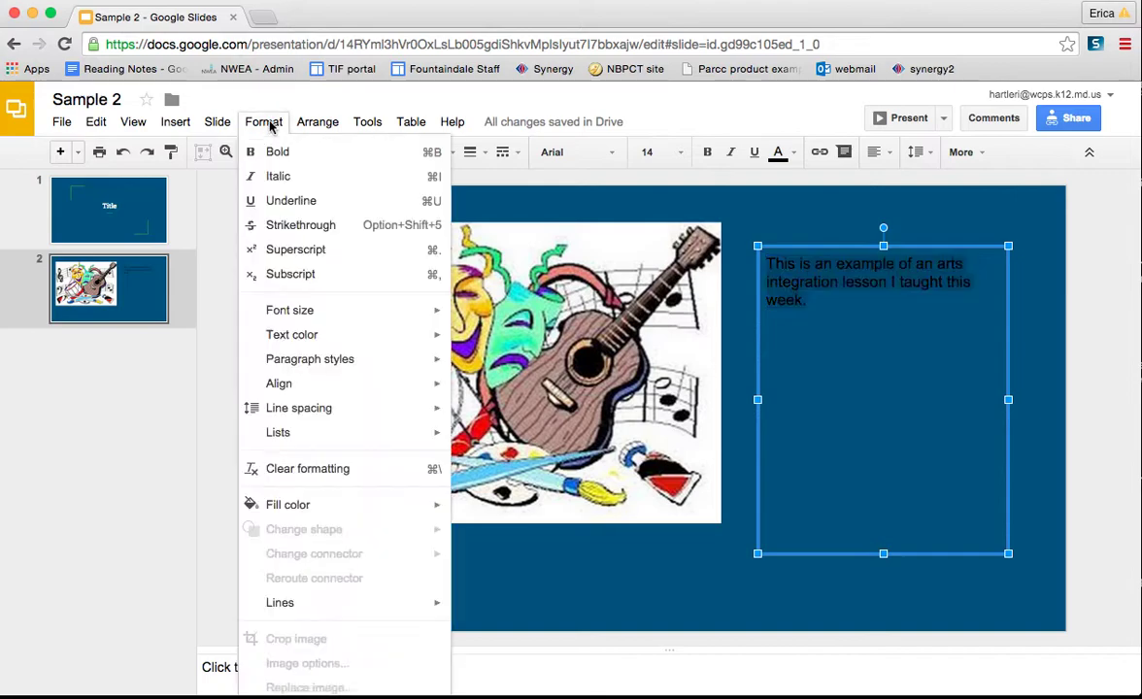
left_click(854, 451)
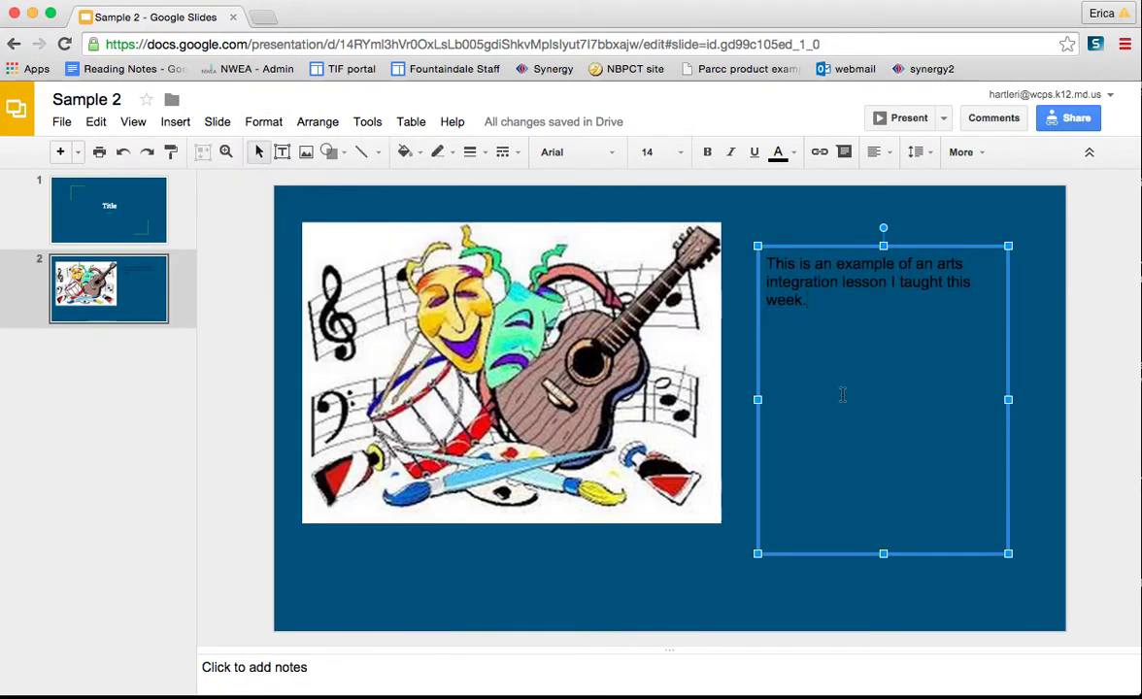
right_click(842, 394)
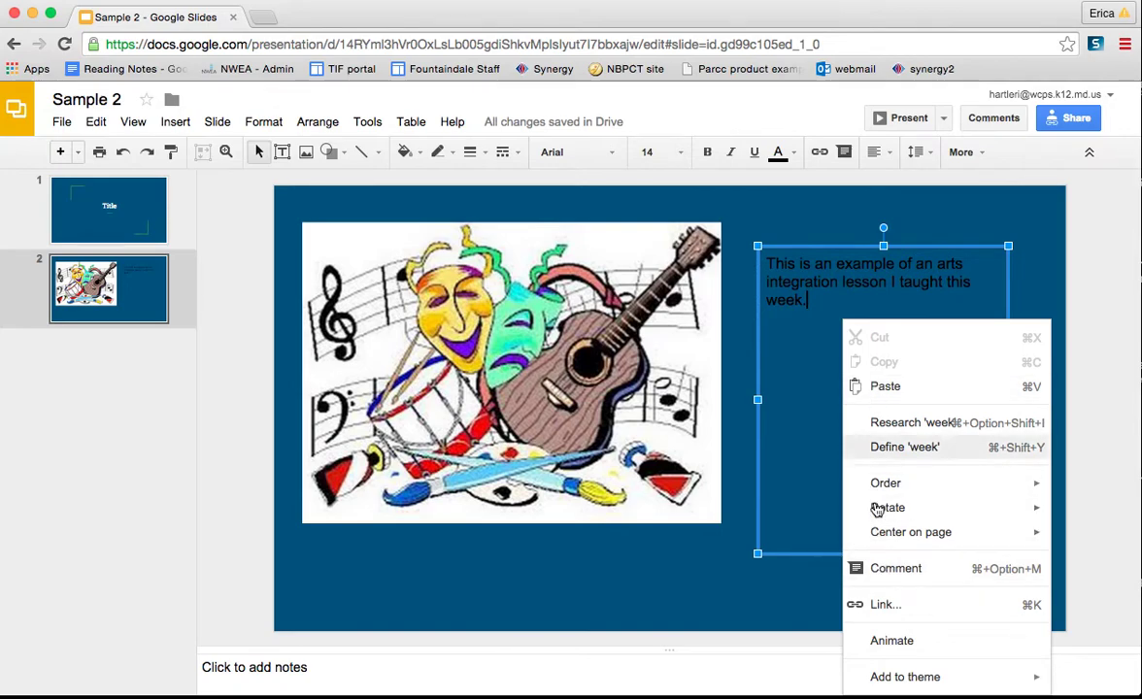
mouse_move(900, 485)
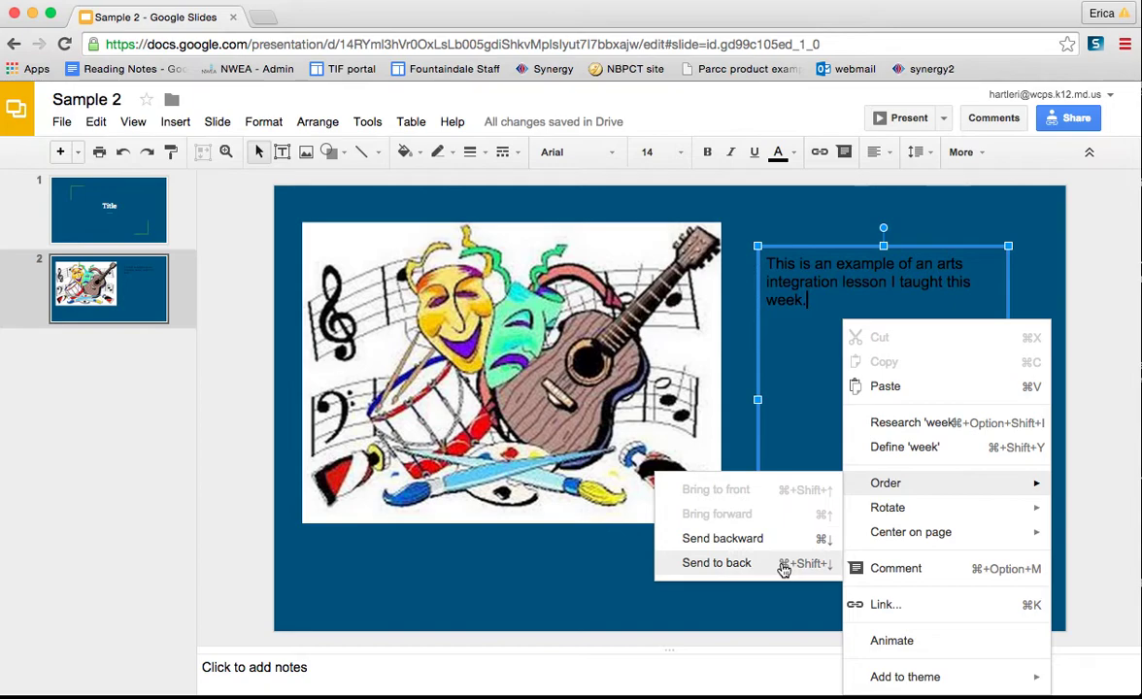
mouse_move(873, 527)
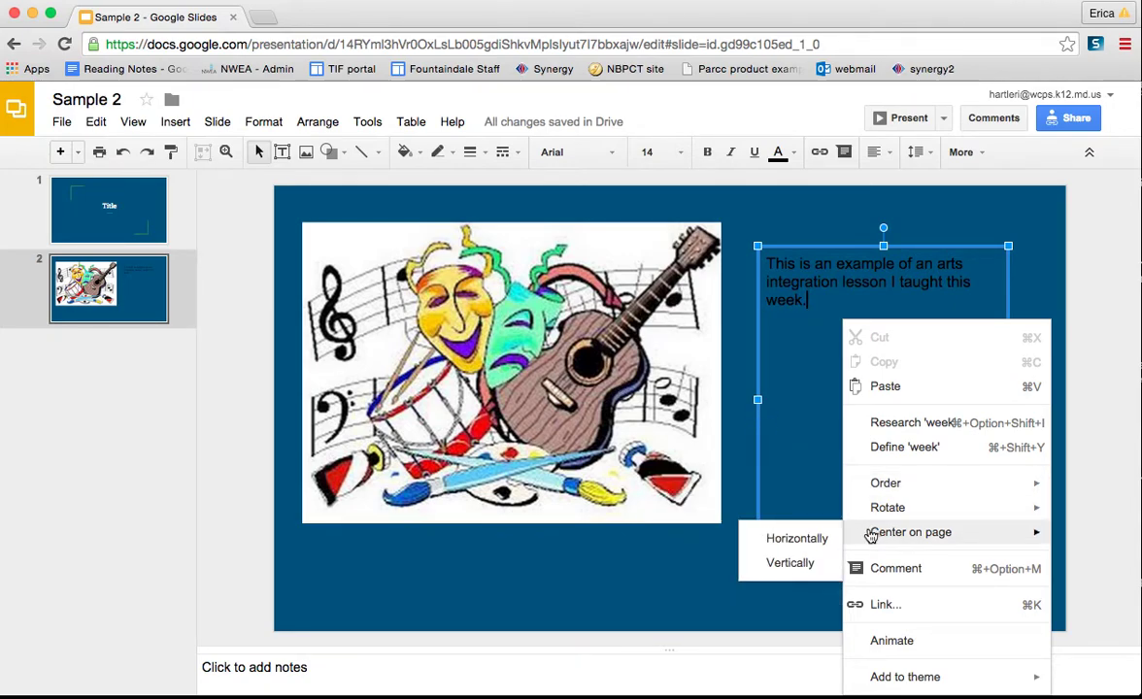
left_click(779, 384)
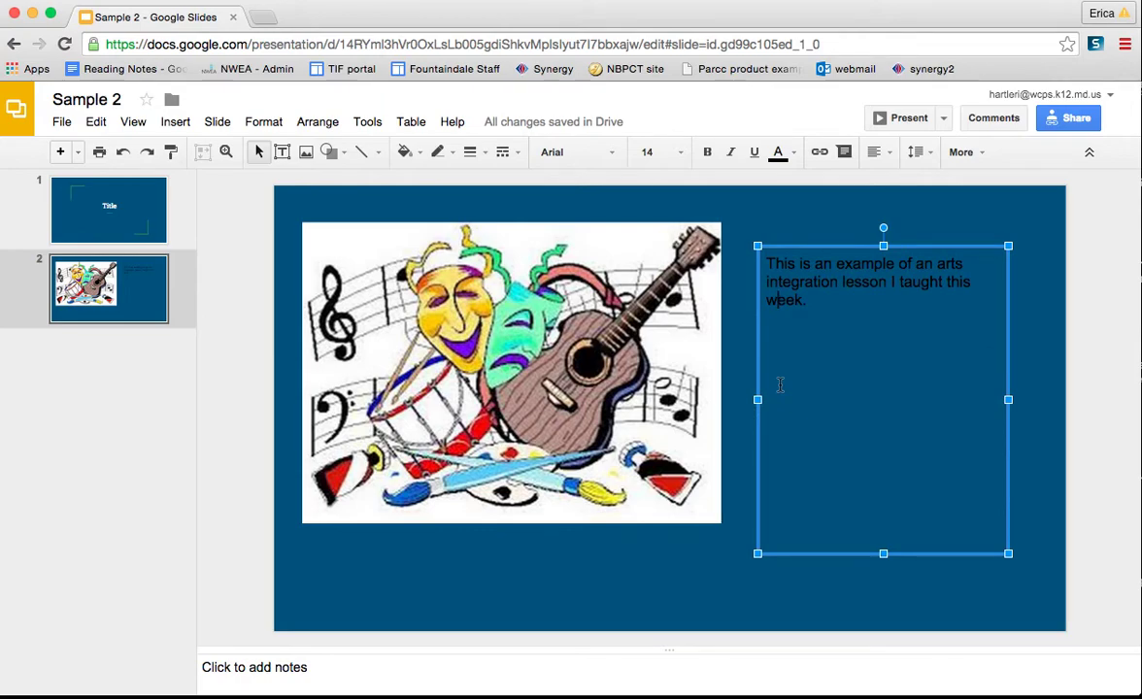
right_click(779, 385)
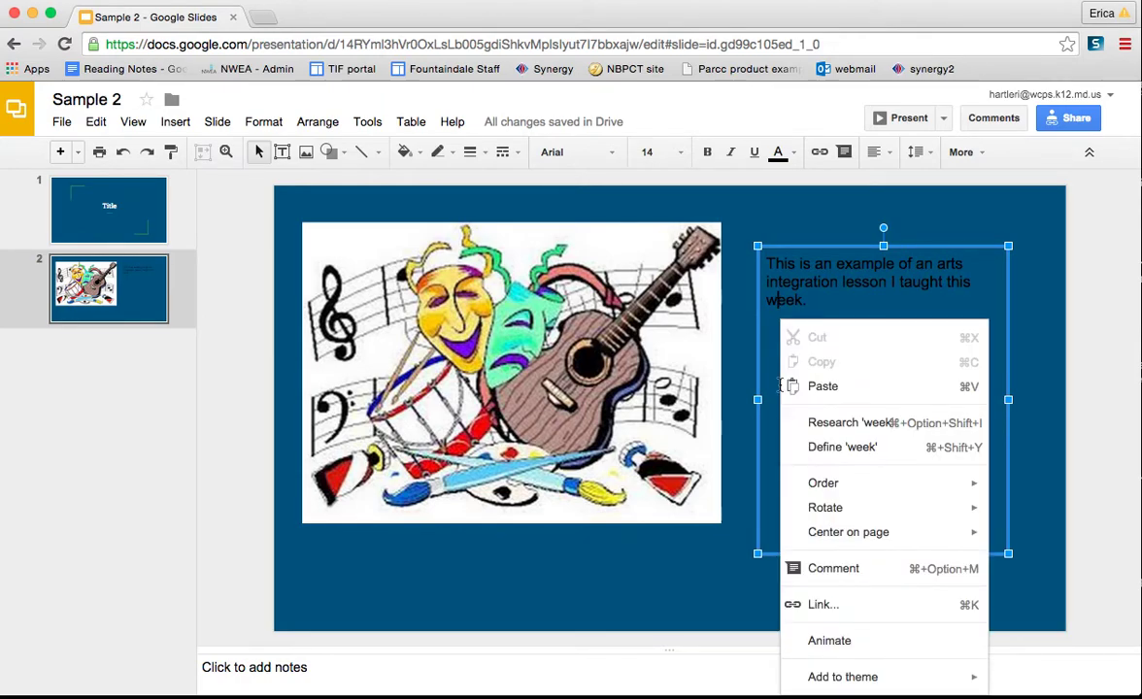
left_click(799, 264)
left_click(262, 122)
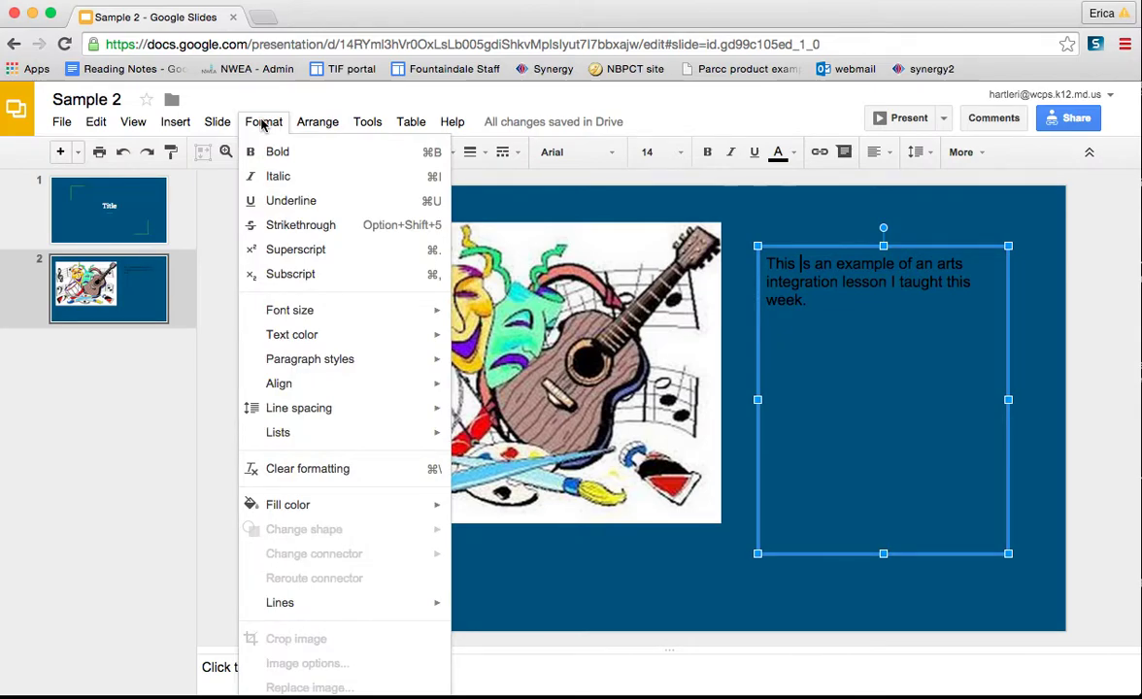
left_click(263, 123)
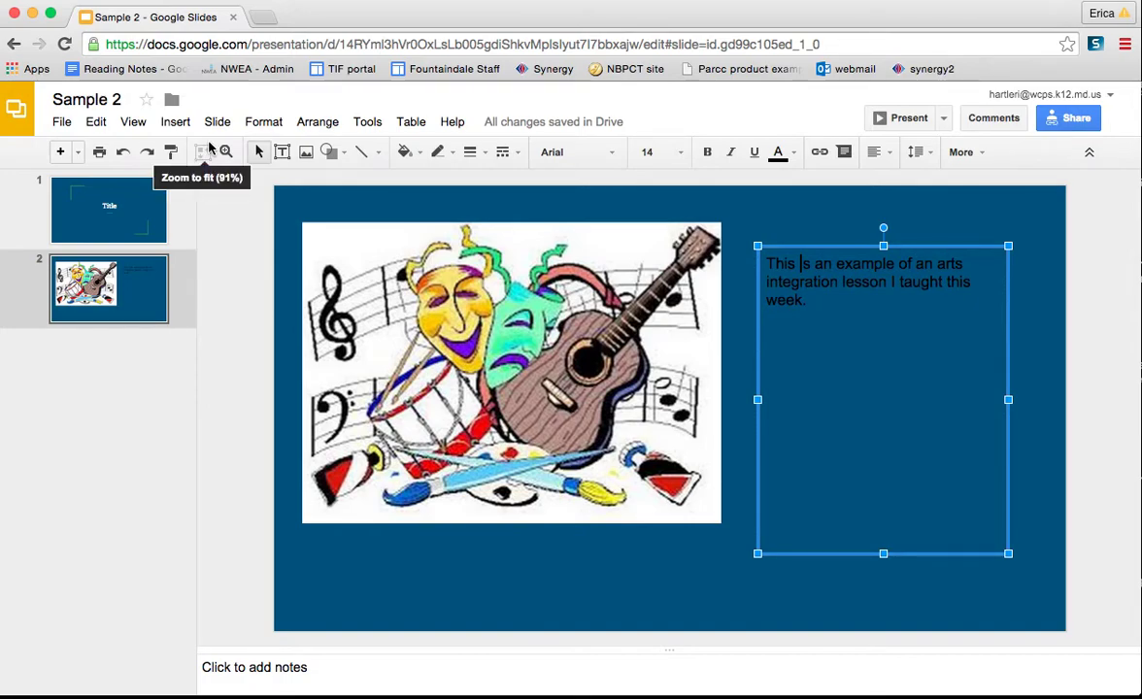
left_click(434, 570)
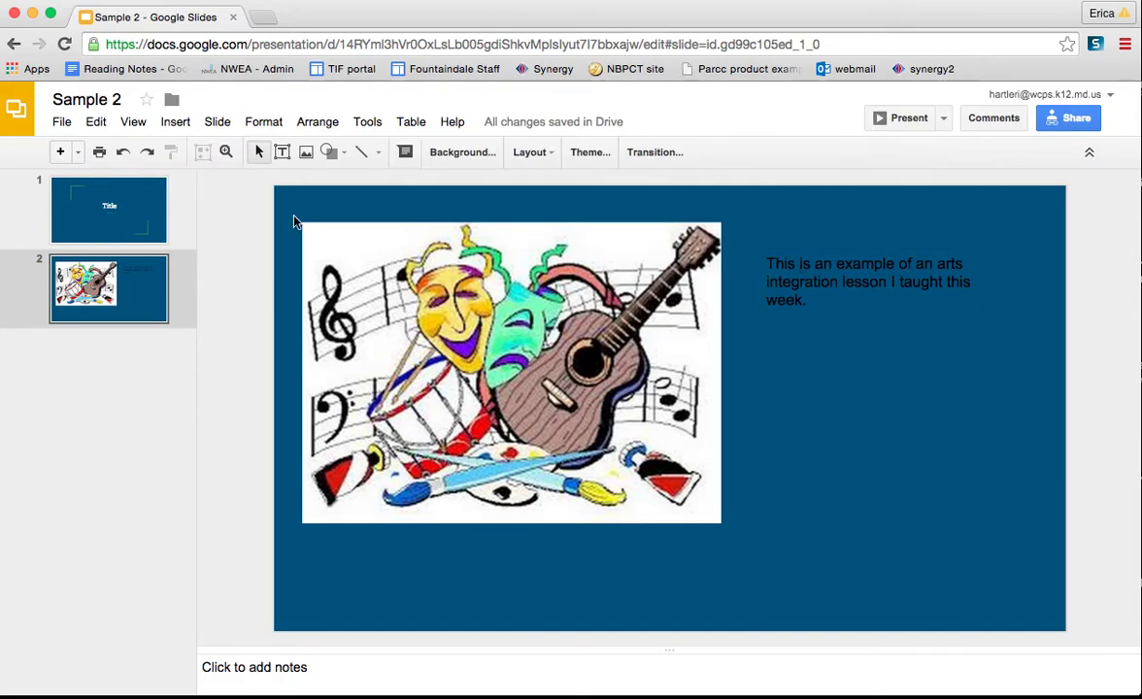
Start inserting an image by snapshot and allow docs.google.com camera and microphone access, remembering the Flash Player choice
left_click(168, 126)
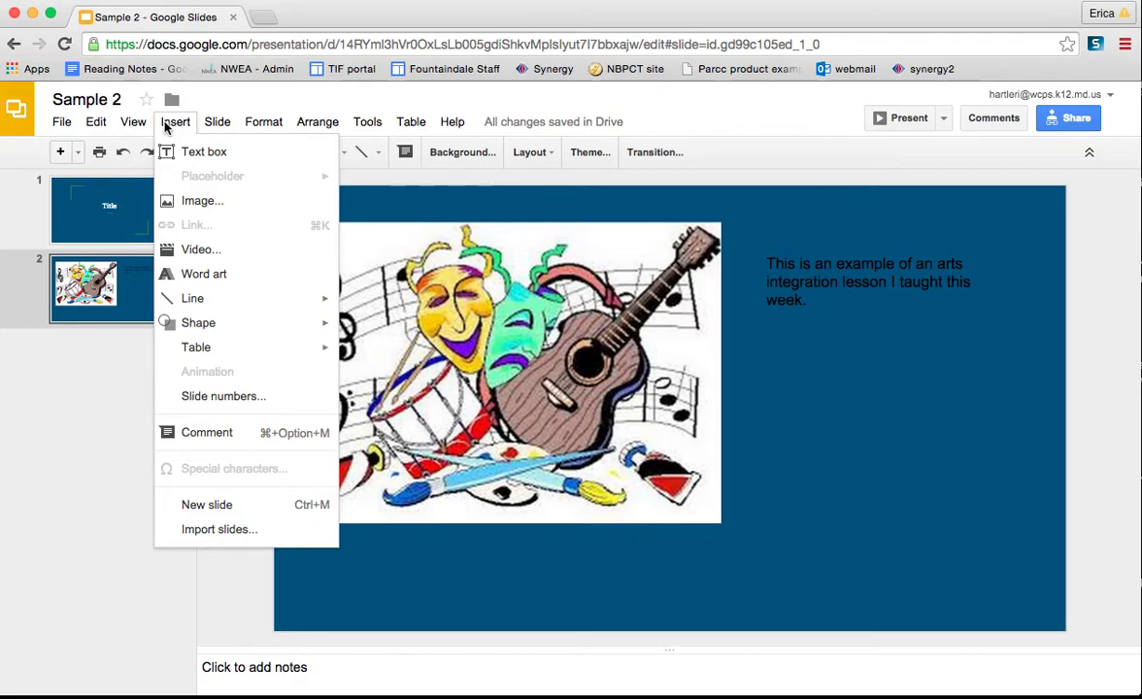
left_click(204, 199)
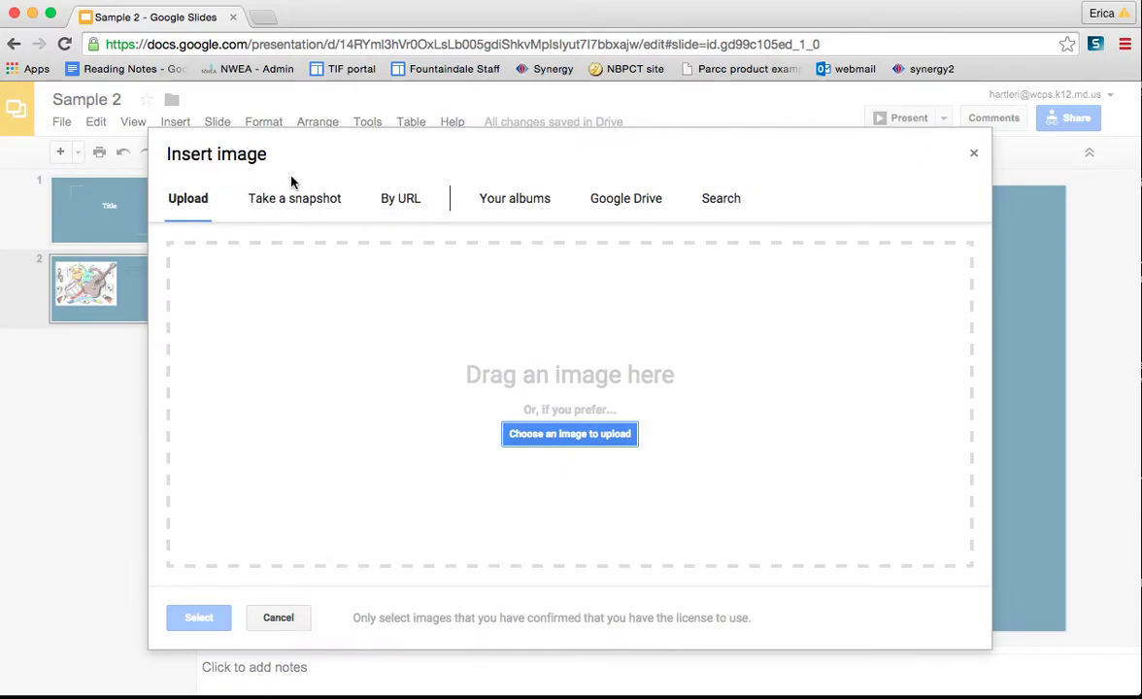
left_click(291, 201)
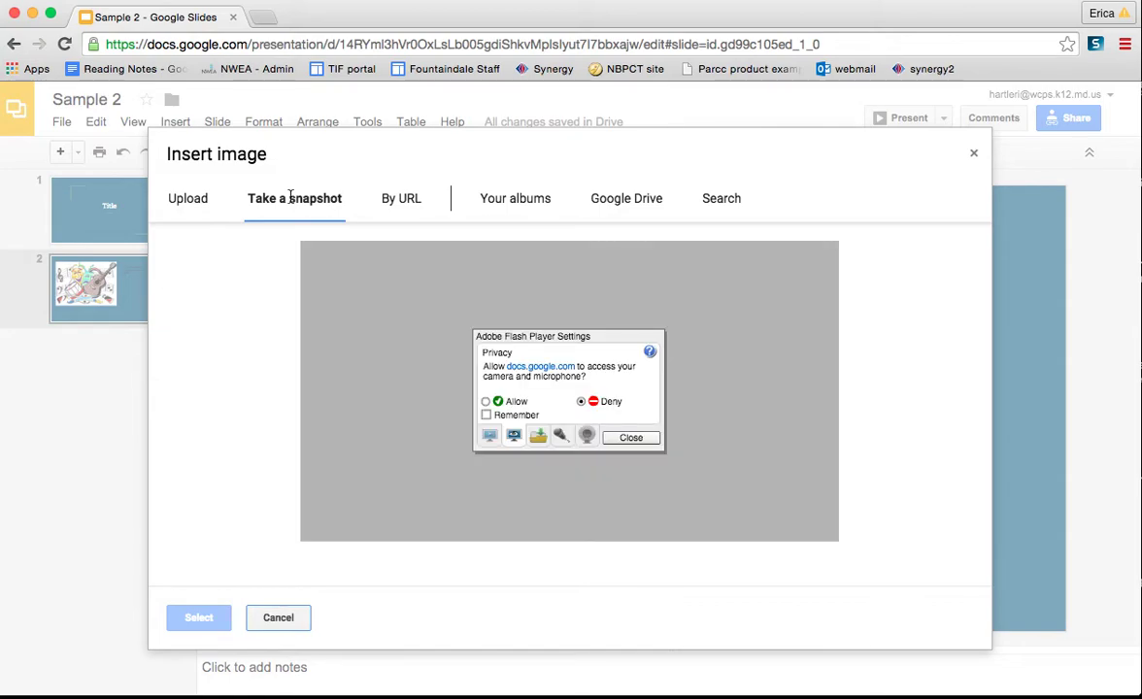
left_click(487, 415)
left_click(487, 402)
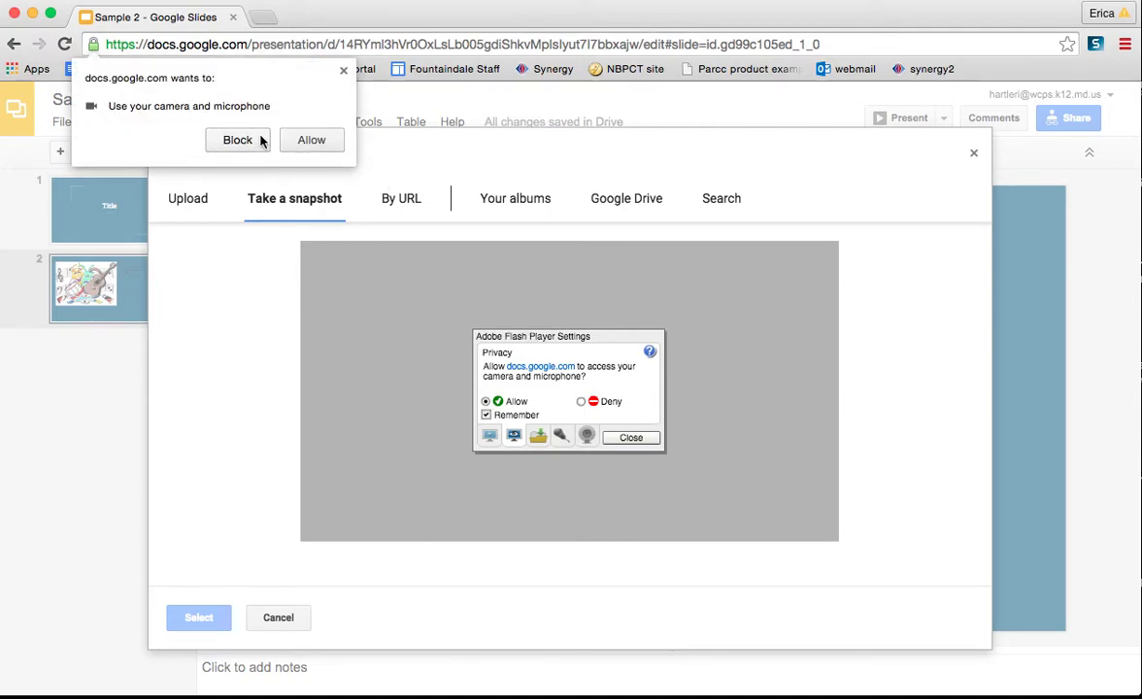
left_click(311, 140)
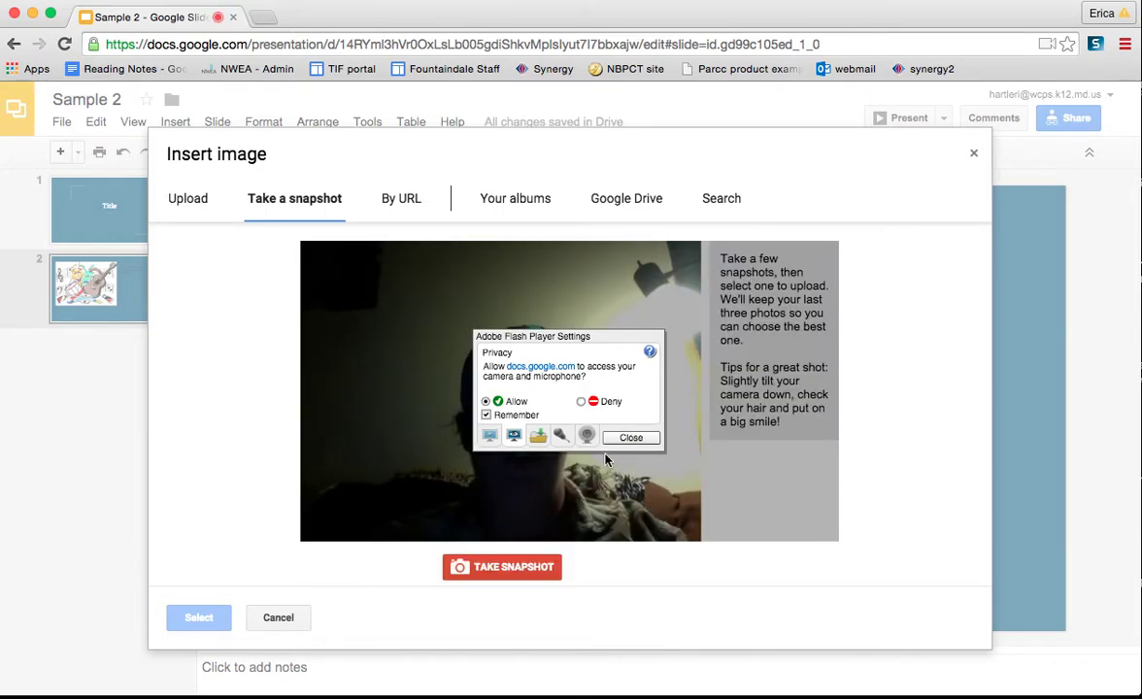
Examine the image sources available by URL, from your albums and from the My Drive folders
left_click(404, 202)
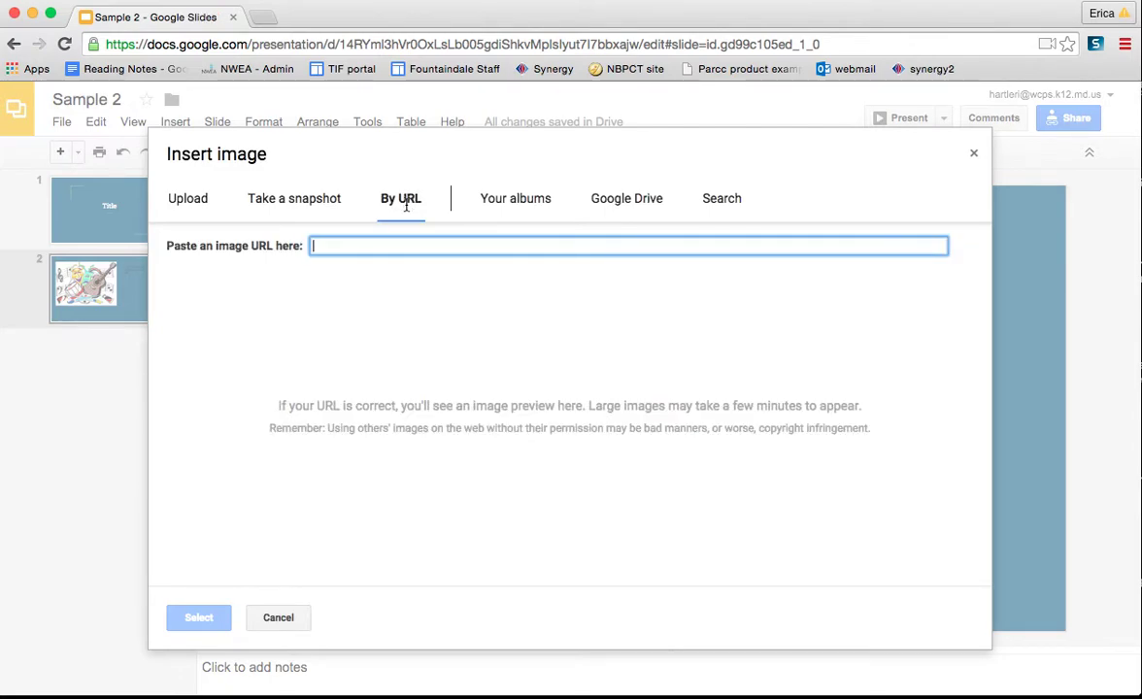
left_click(515, 201)
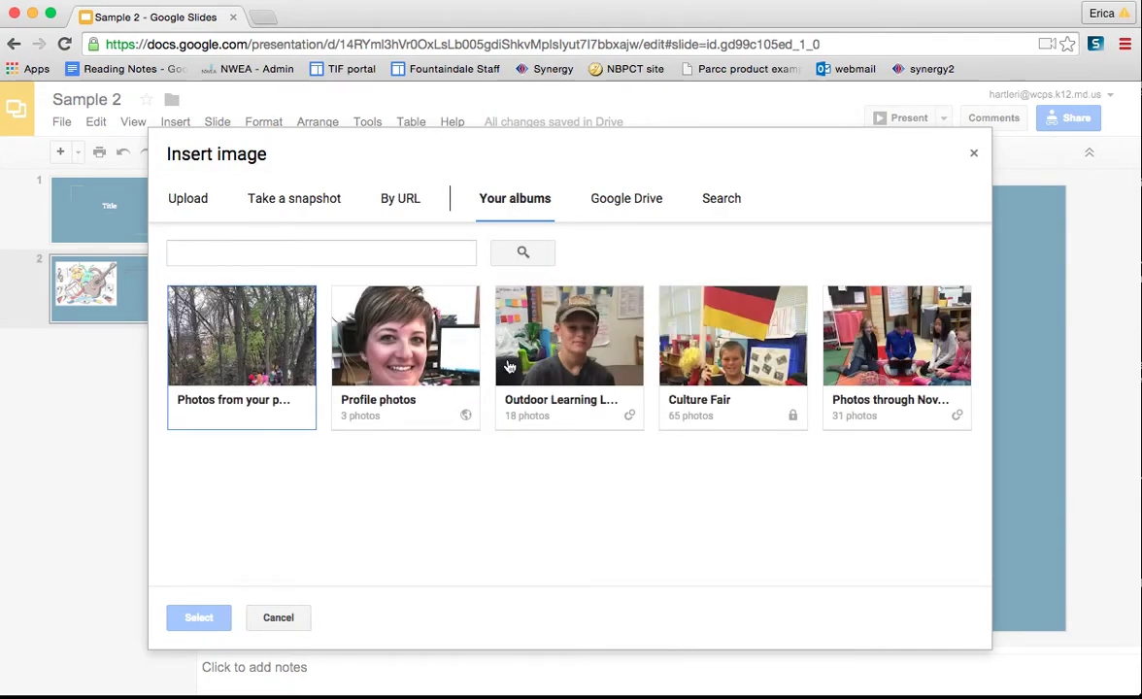
left_click(619, 201)
scroll(420, 410, "down", 5)
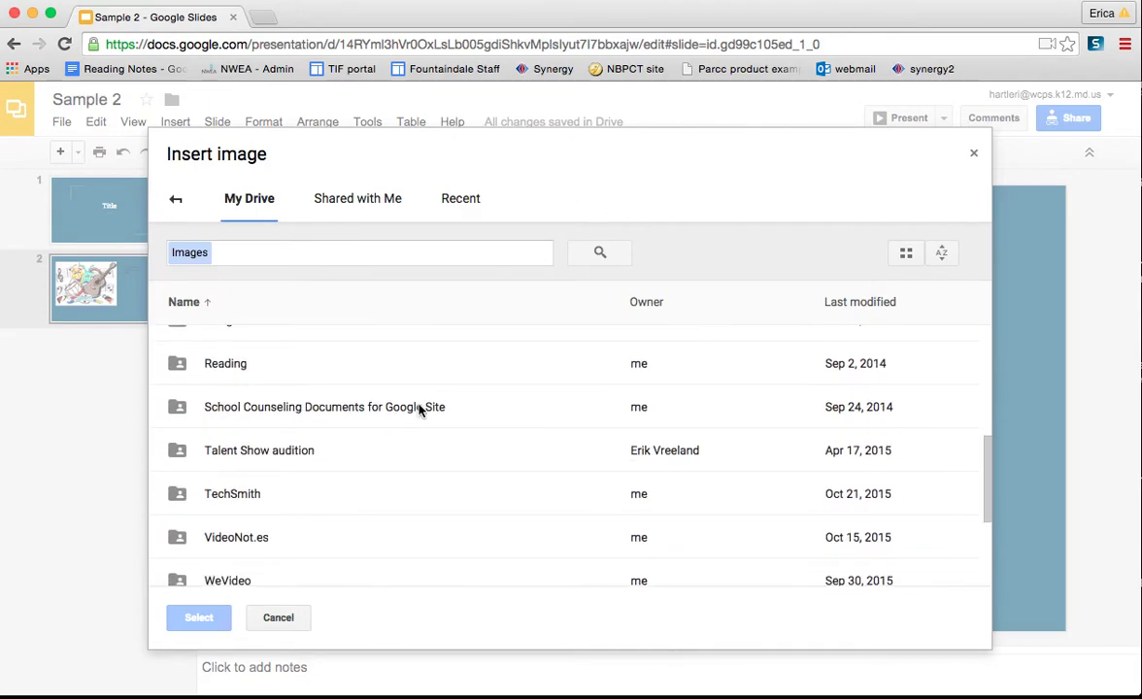
scroll(419, 410, "up", 5)
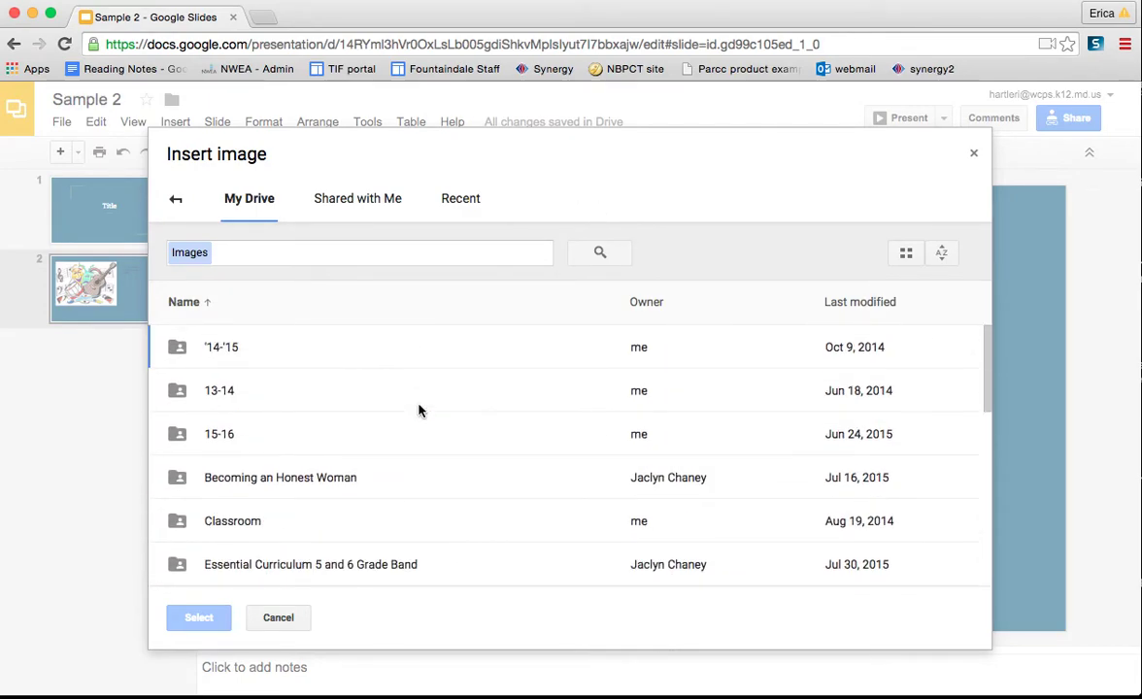
left_click(176, 198)
Search Google images for "butterfly" and insert the pink butterfly on a tan background into the second slide
left_click(717, 196)
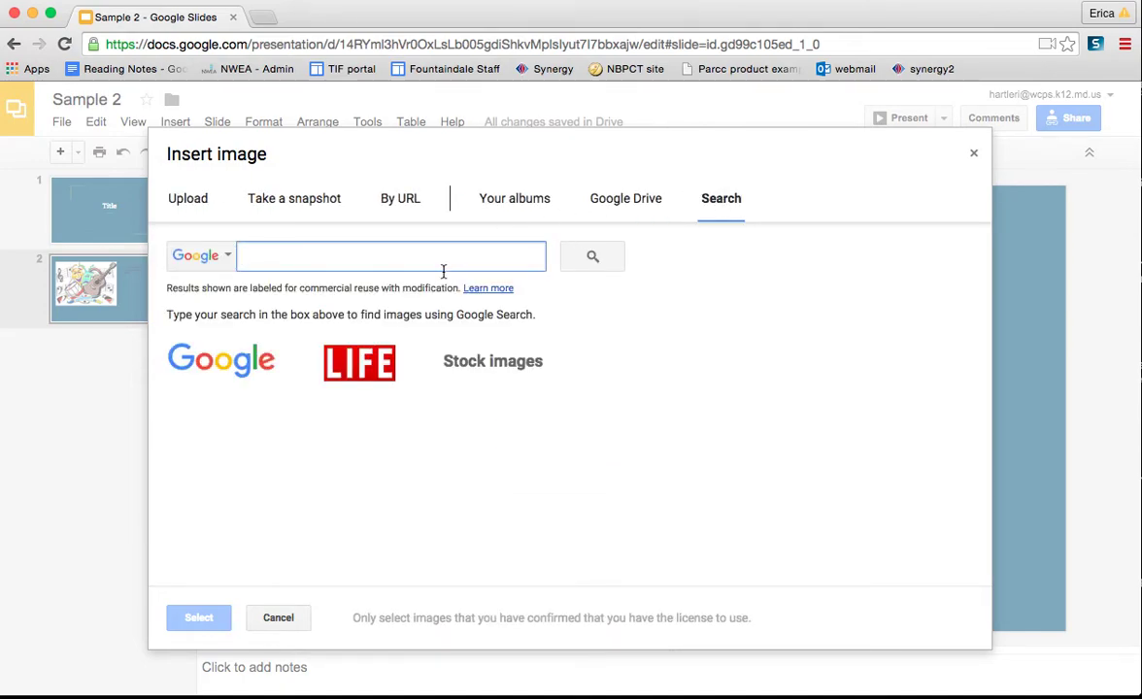
type("butterfly")
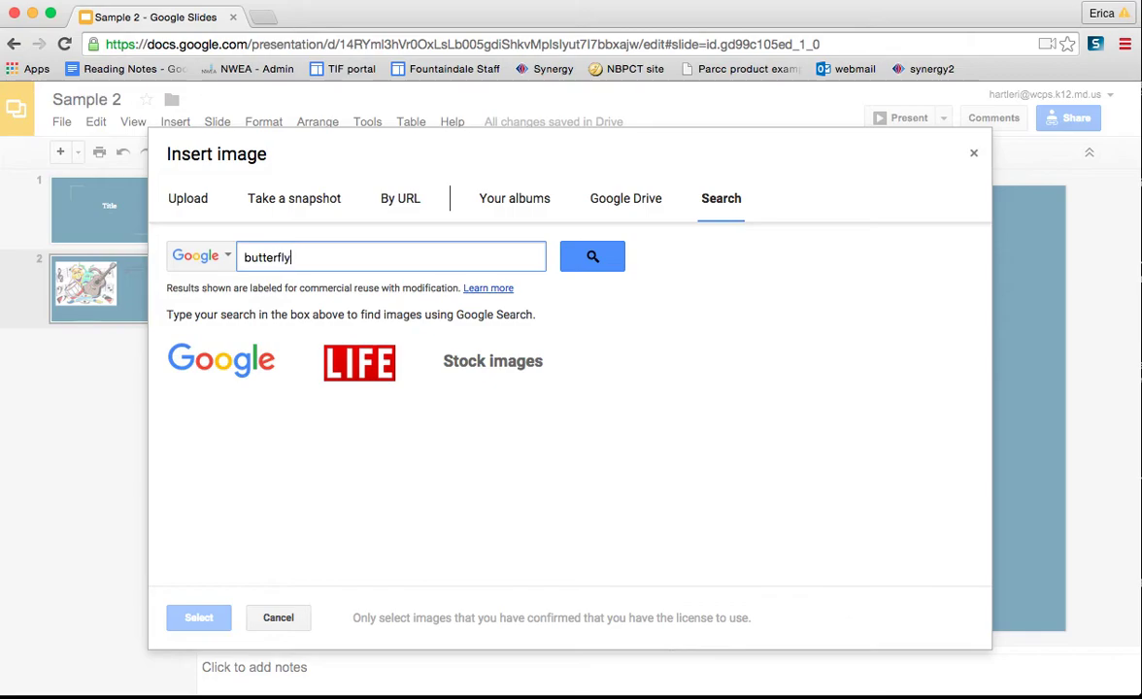
key("Return")
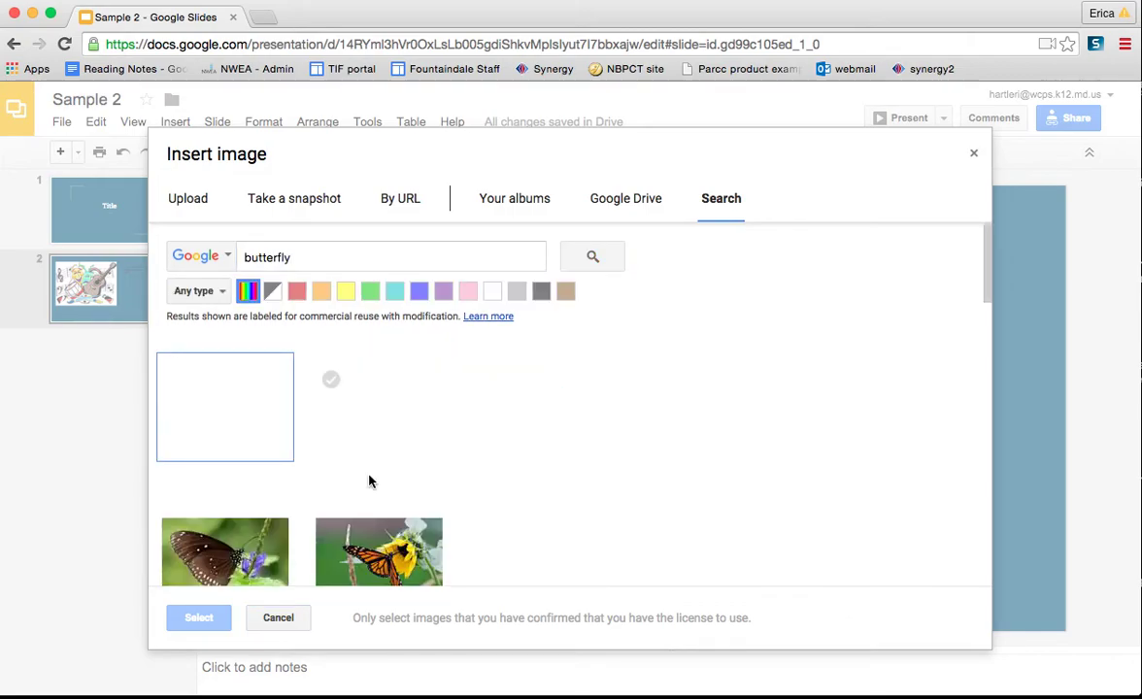
scroll(361, 479, "down", 10)
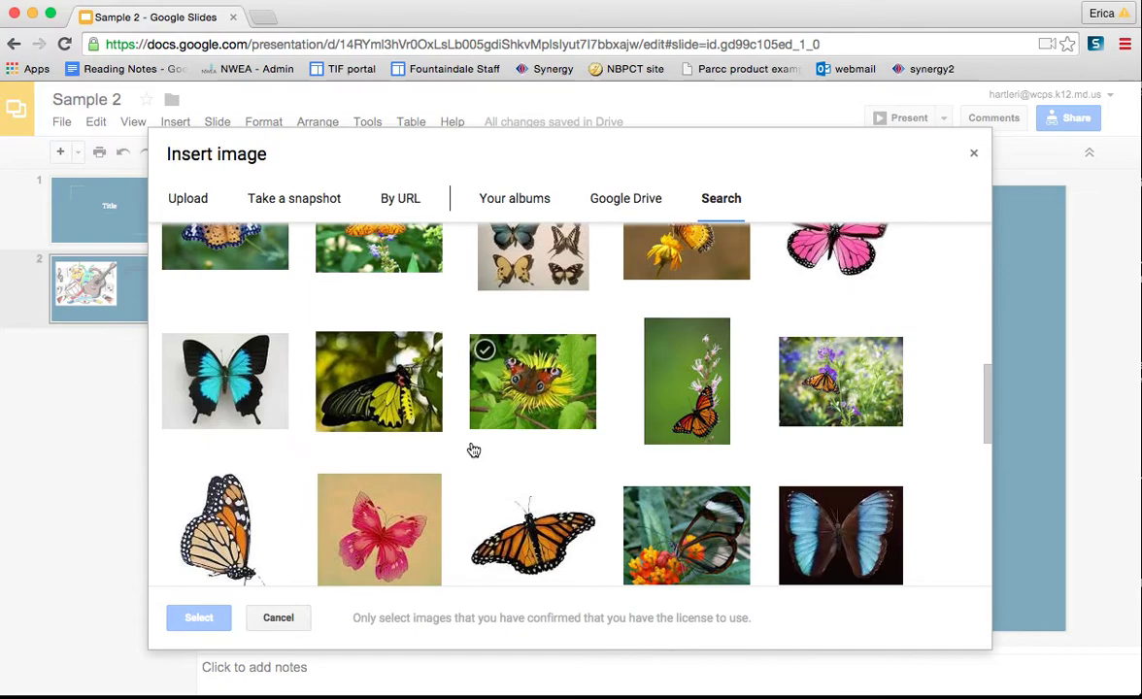
scroll(472, 448, "down", 2)
left_click(438, 451)
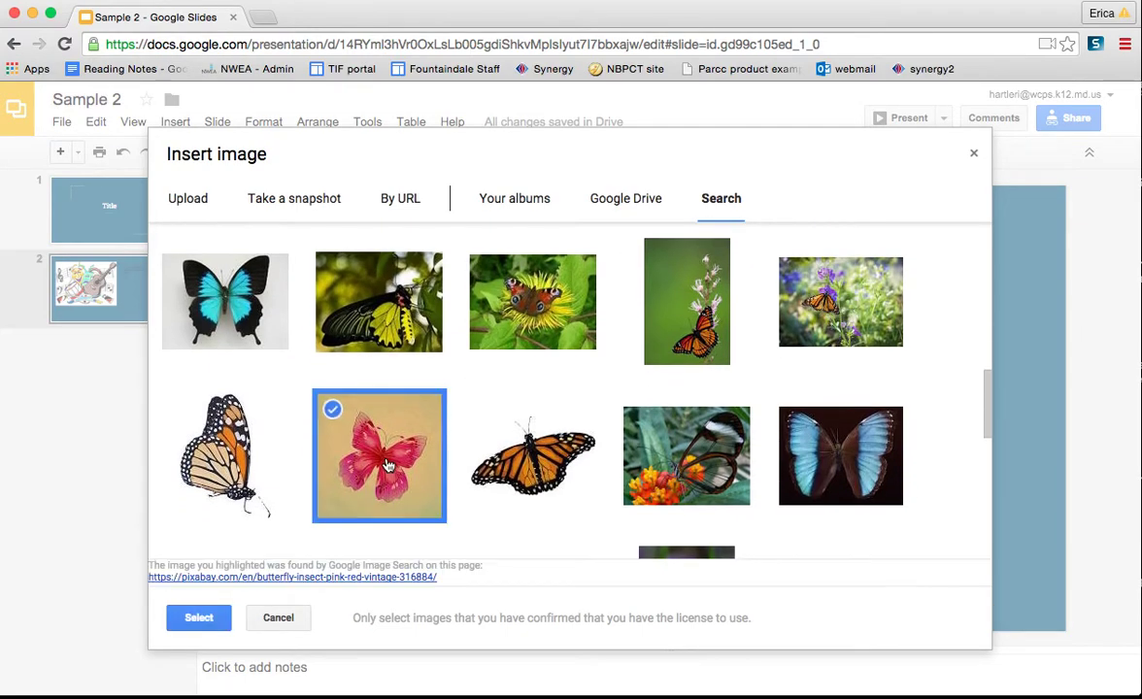
left_click(194, 618)
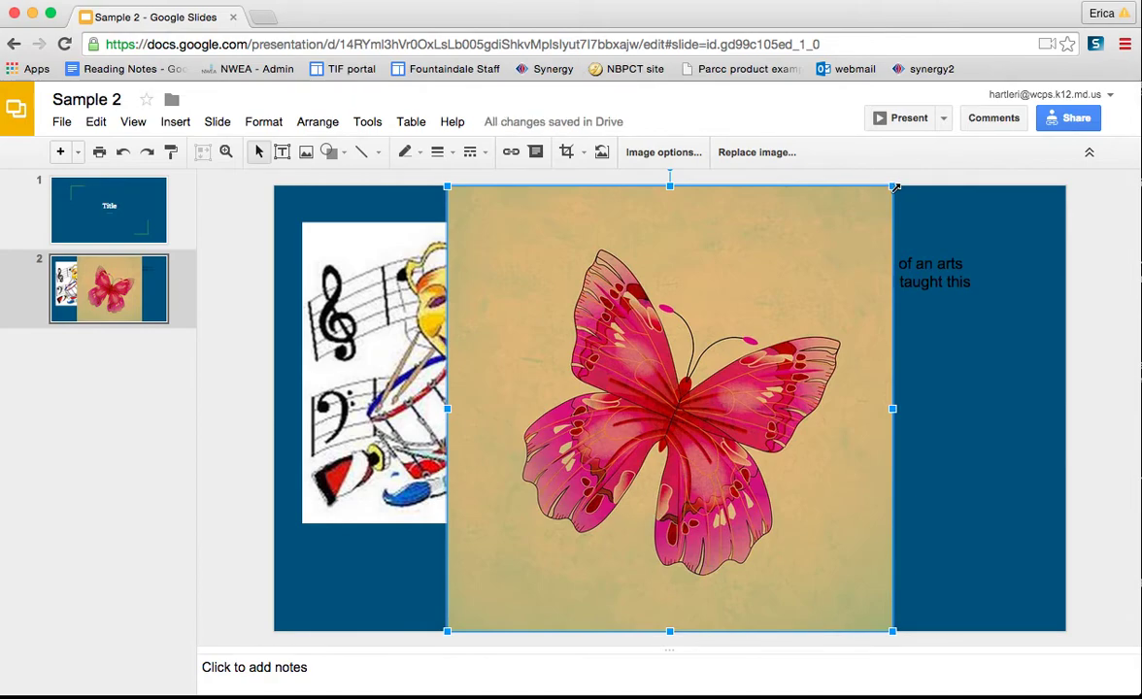
Shrink the butterfly image to about 60% of the slide's height and place it below the arts integration text
left_click_drag(892, 186, 725, 352)
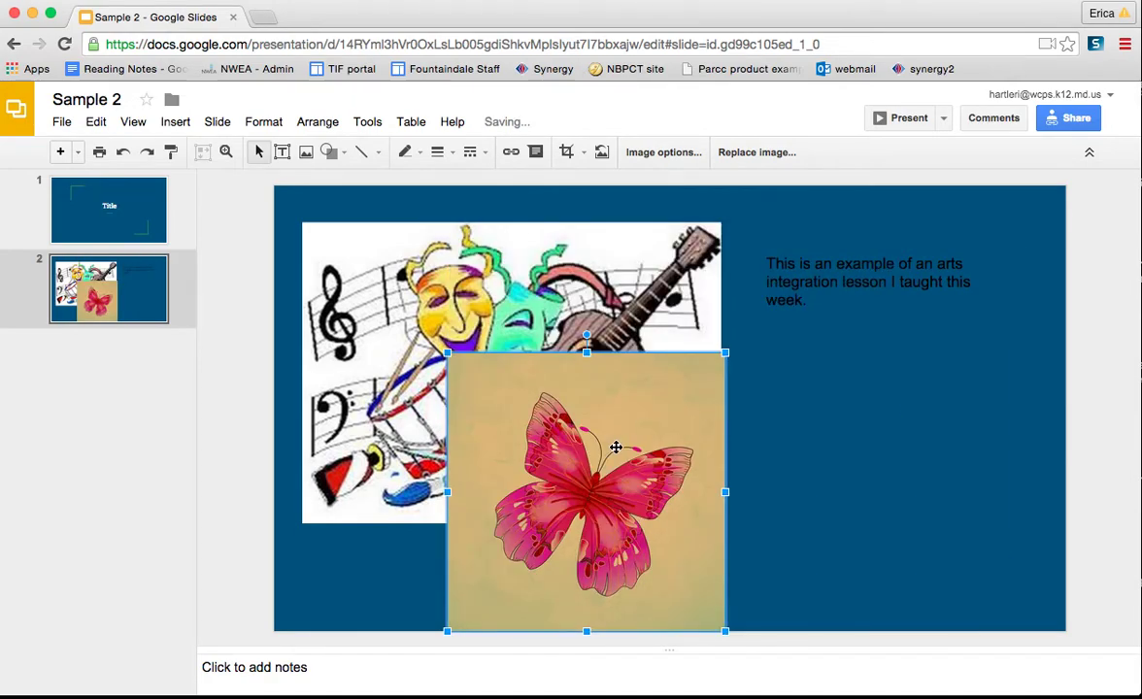
left_click_drag(615, 446, 916, 429)
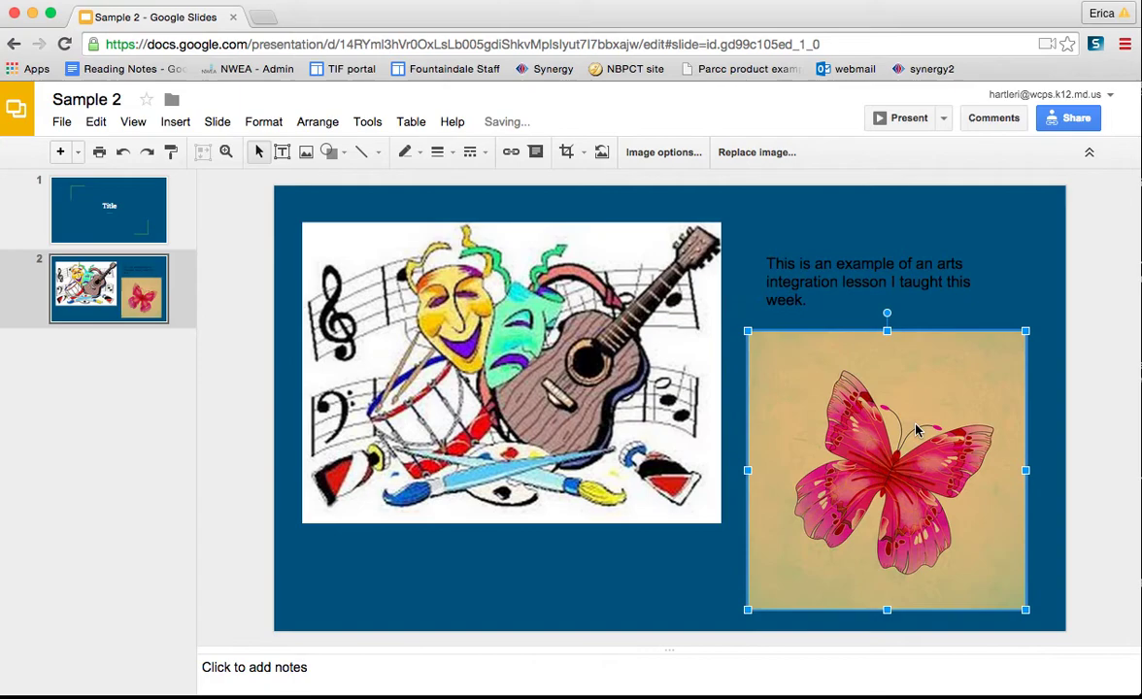
Raise the butterfly image's brightness slightly in its image options
left_click(663, 152)
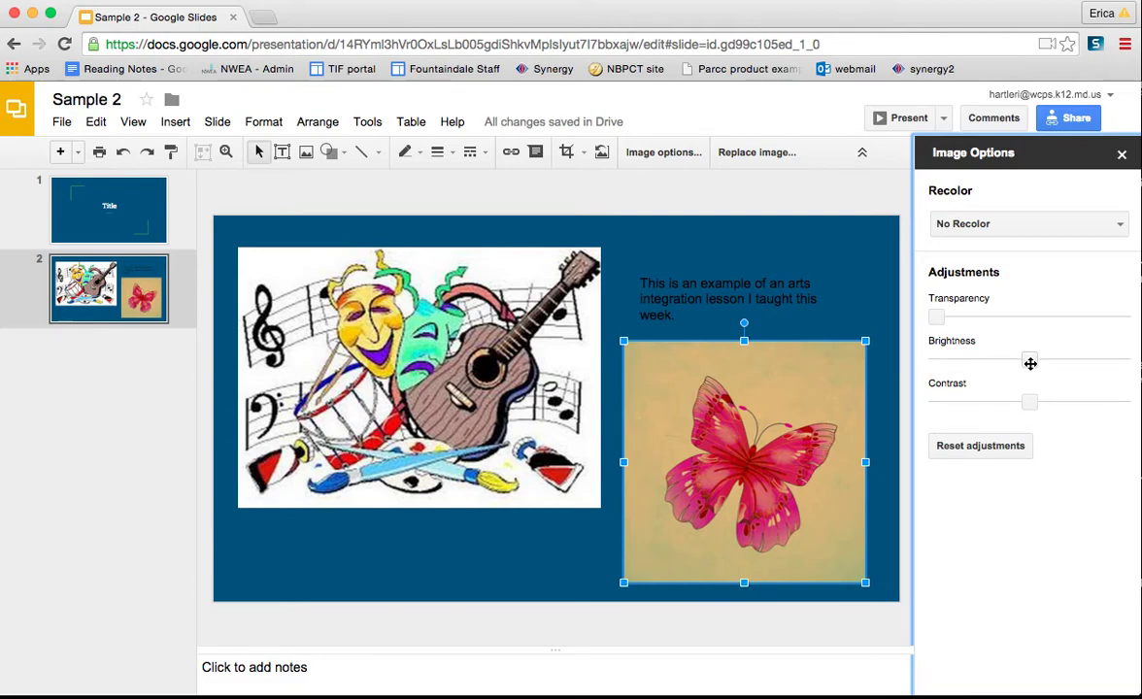
mouse_move(1030, 364)
left_mouse_down()
mouse_move(949, 362)
mouse_move(1036, 361)
left_mouse_up()
right_click(1036, 362)
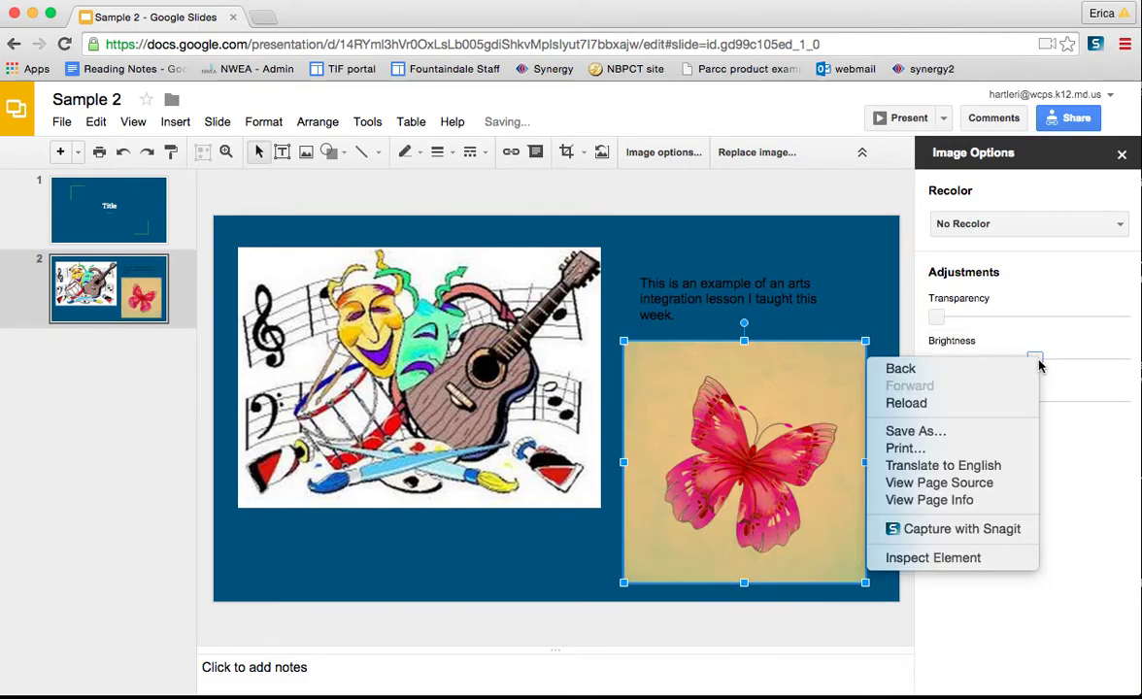
left_click(1029, 368)
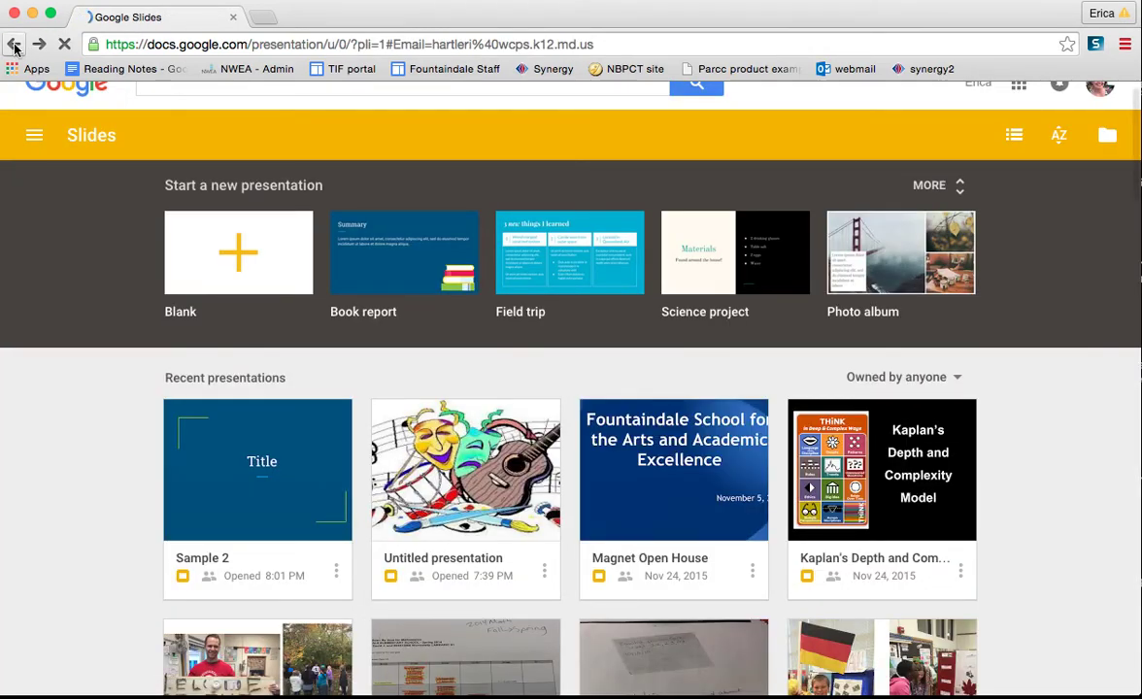
left_click(14, 44)
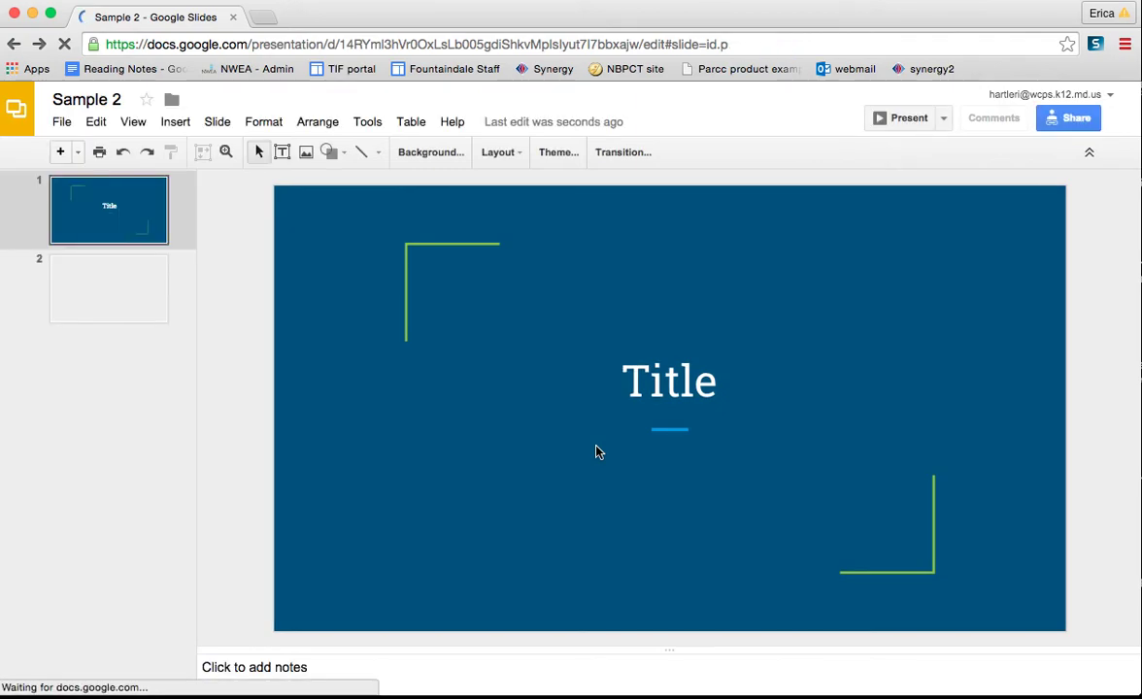
left_click(97, 299)
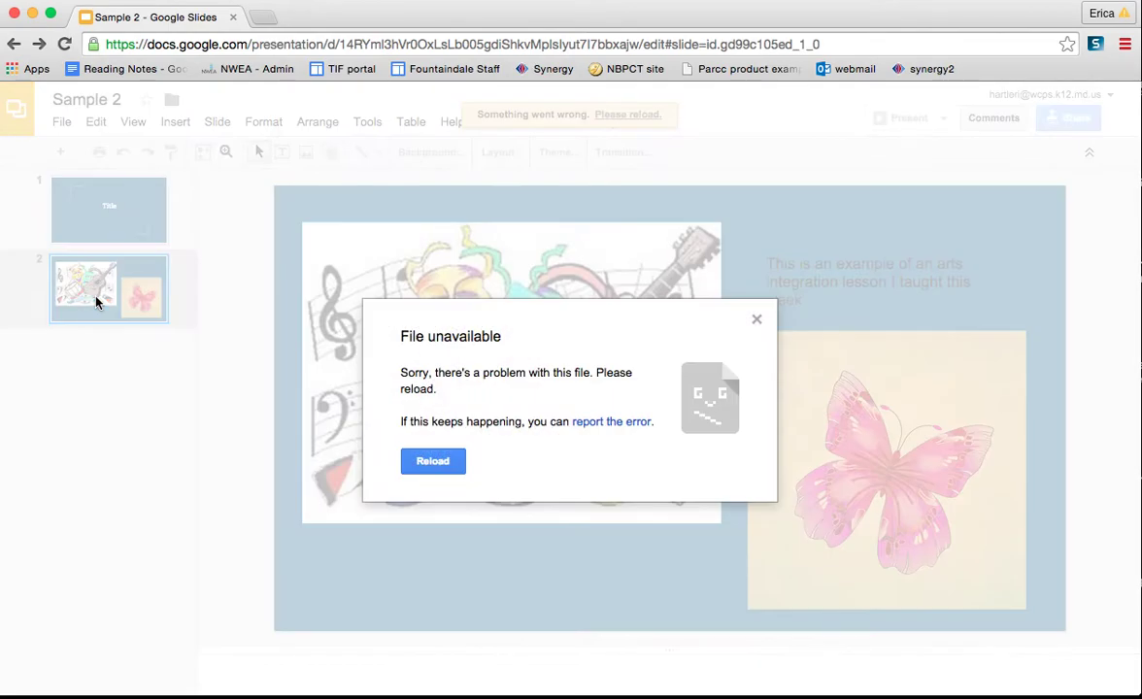
left_click(437, 467)
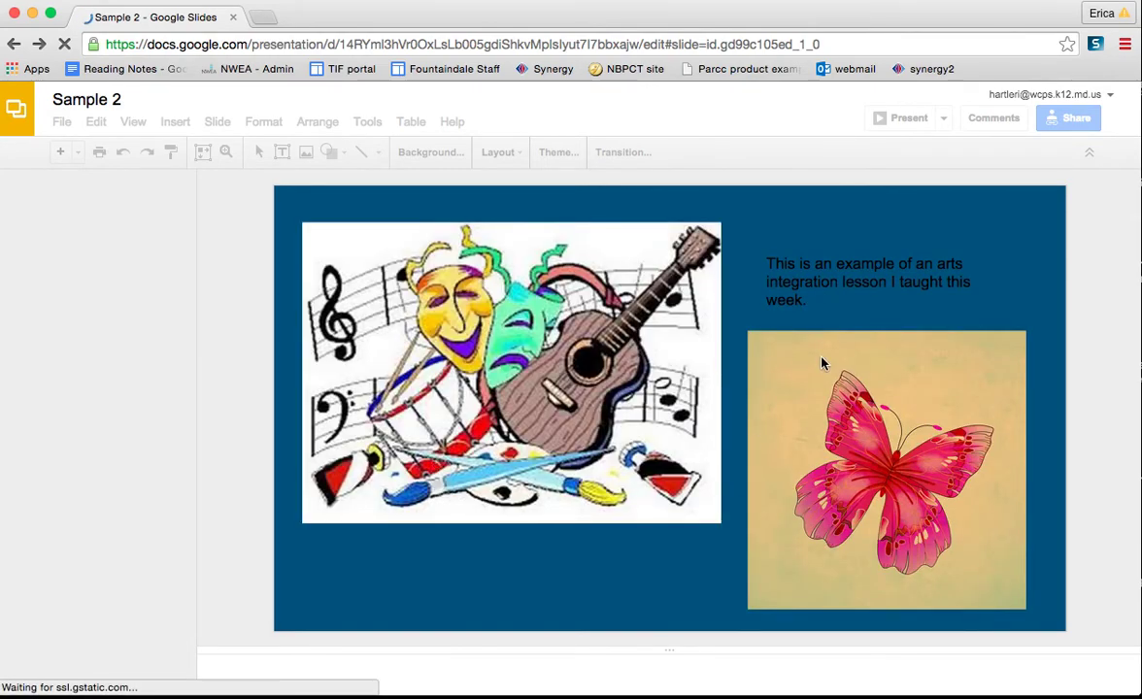
Set the butterfly image's transparency to 80% in its image options
left_click(756, 416)
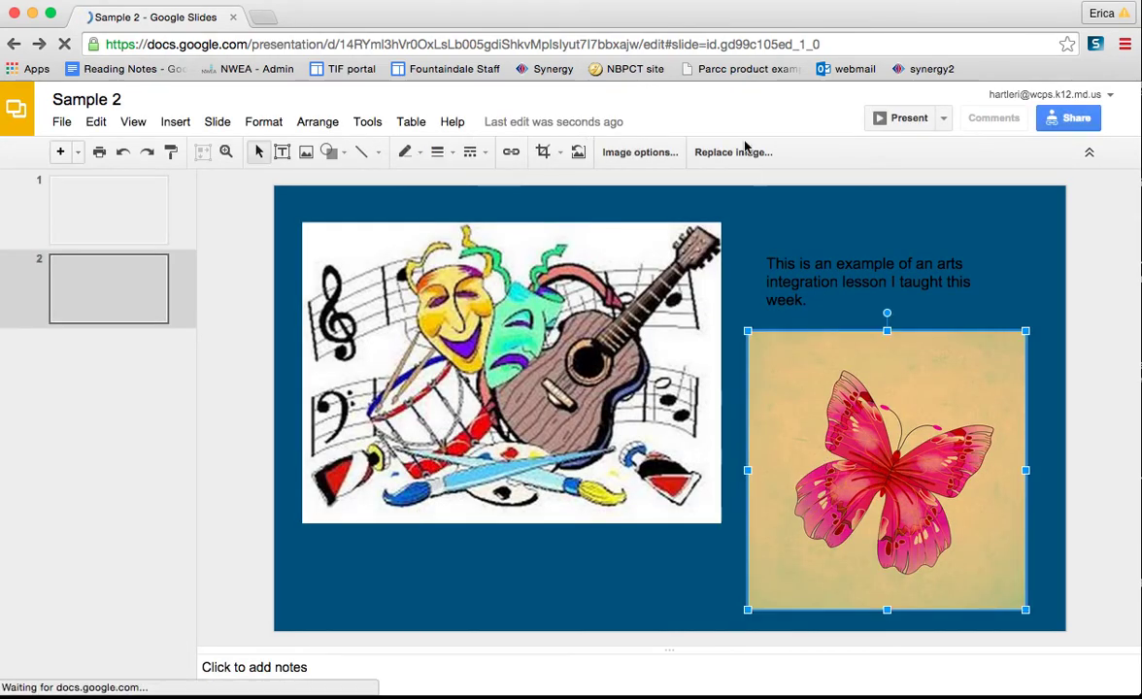
left_click(640, 155)
left_click_drag(938, 317, 1089, 320)
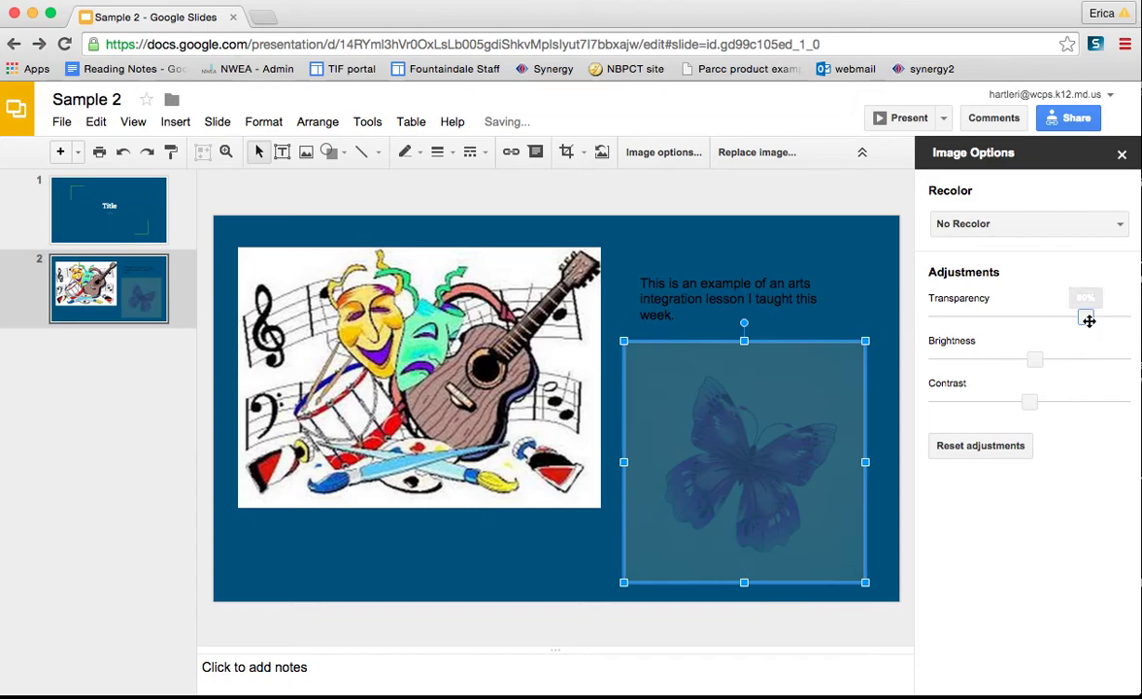
Move the text box over the faded butterfly, center the image behind the text, and close the image options
left_click(815, 298)
left_click_drag(800, 268, 802, 388)
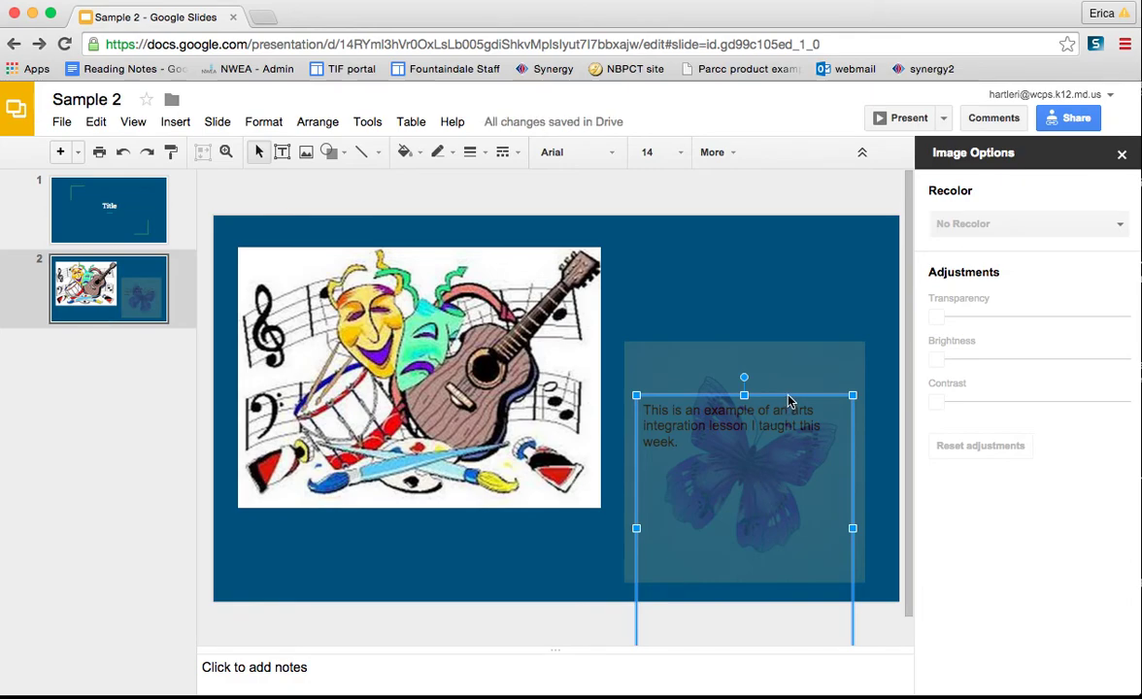
left_click_drag(788, 401, 789, 297)
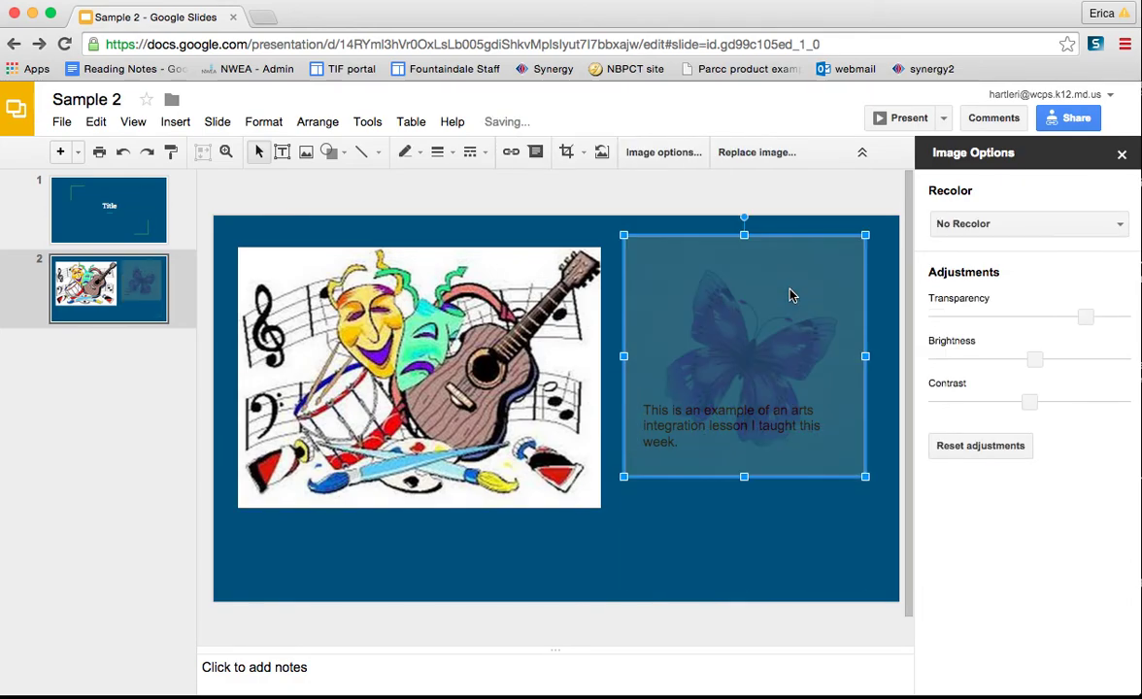
left_click_drag(747, 426, 752, 399)
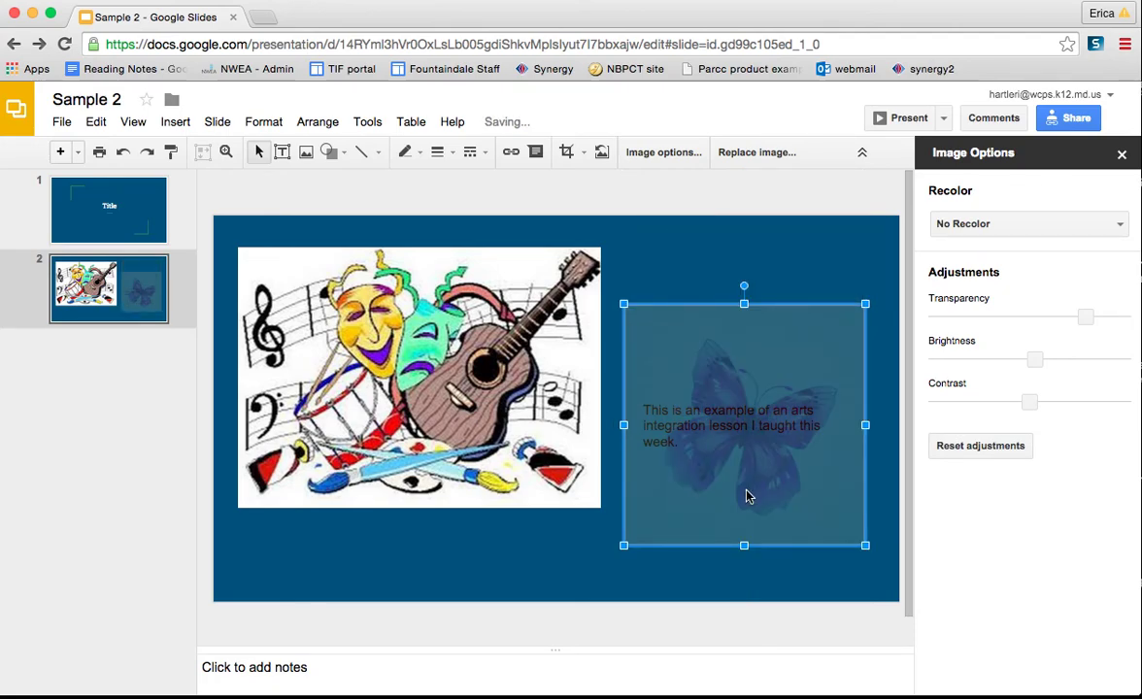
left_click(668, 257)
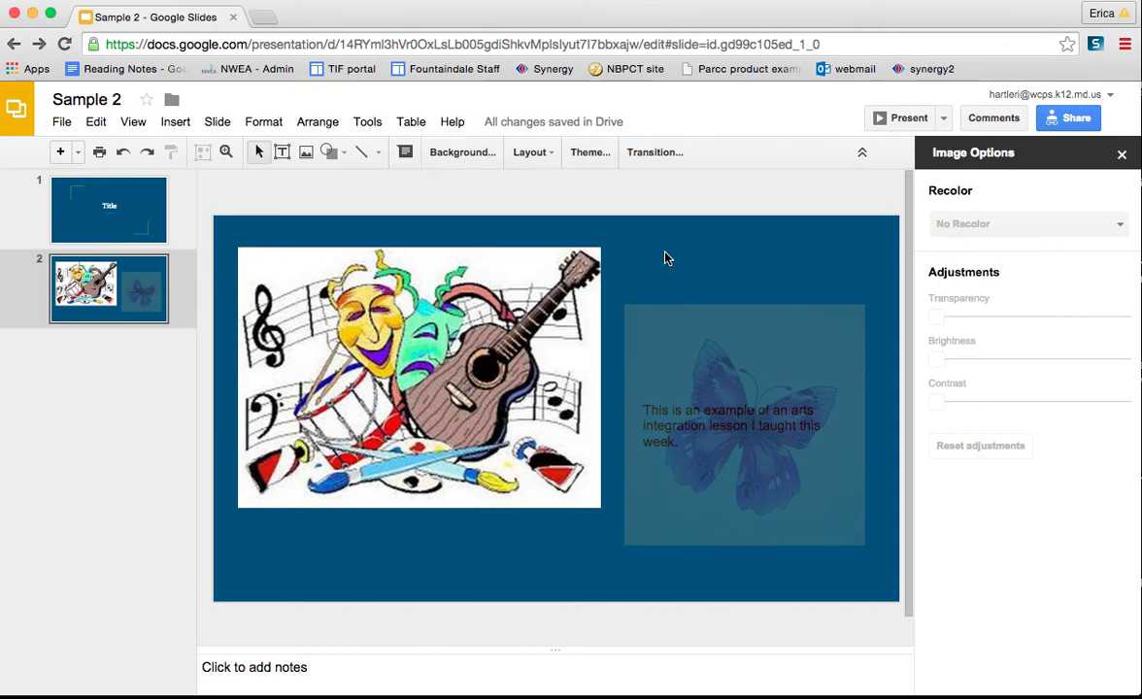
left_click(1121, 153)
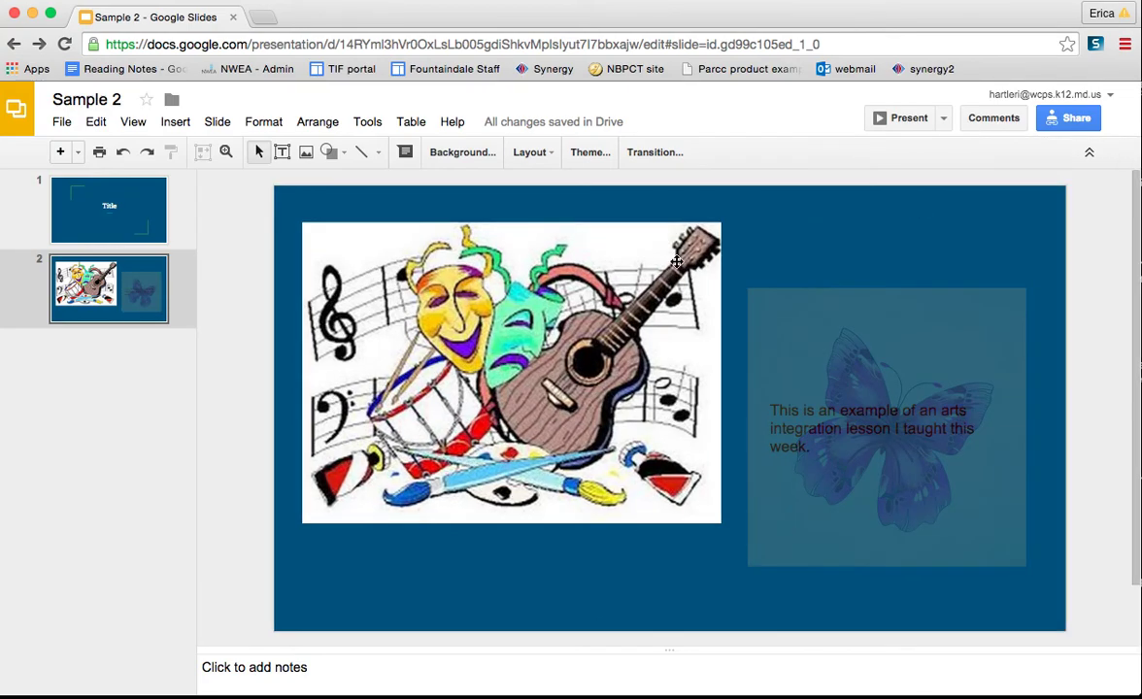